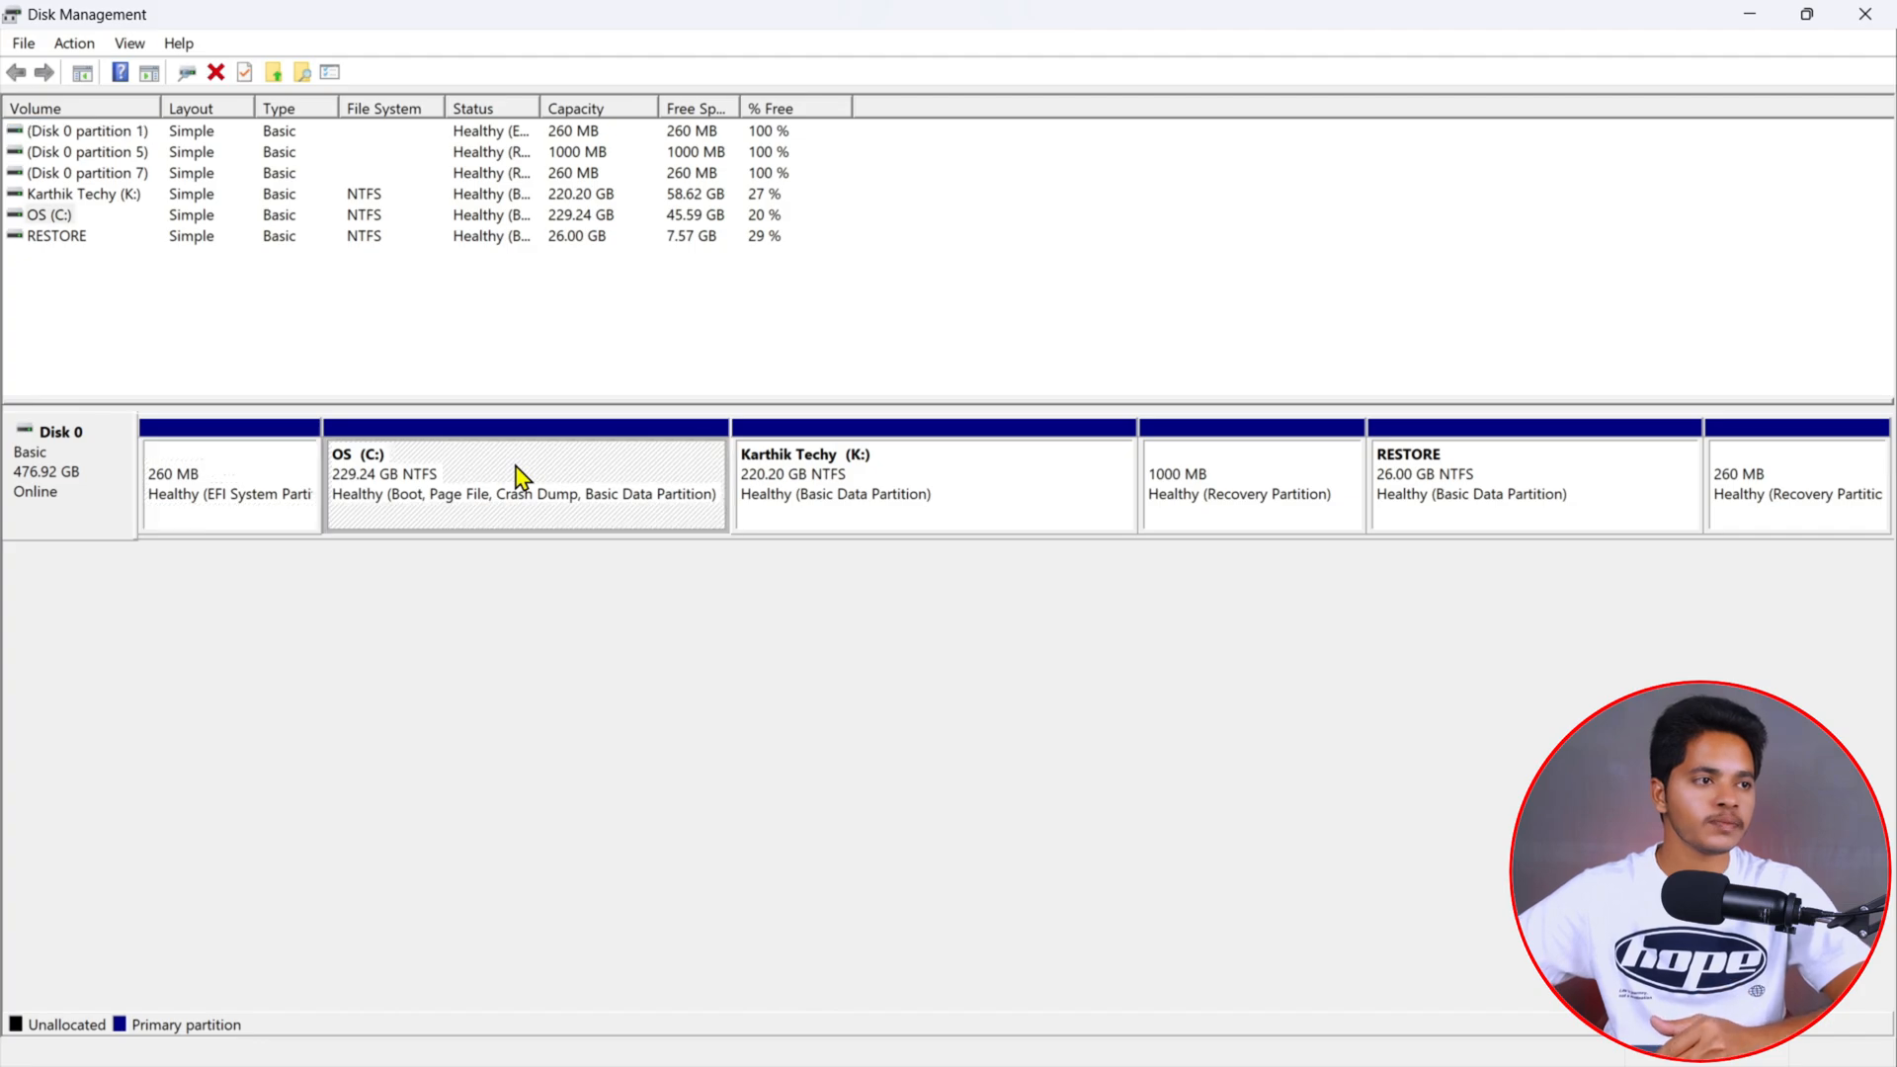
- Open the Shrink Volume dialog for the OS (C:) drive
right_click(515, 465)
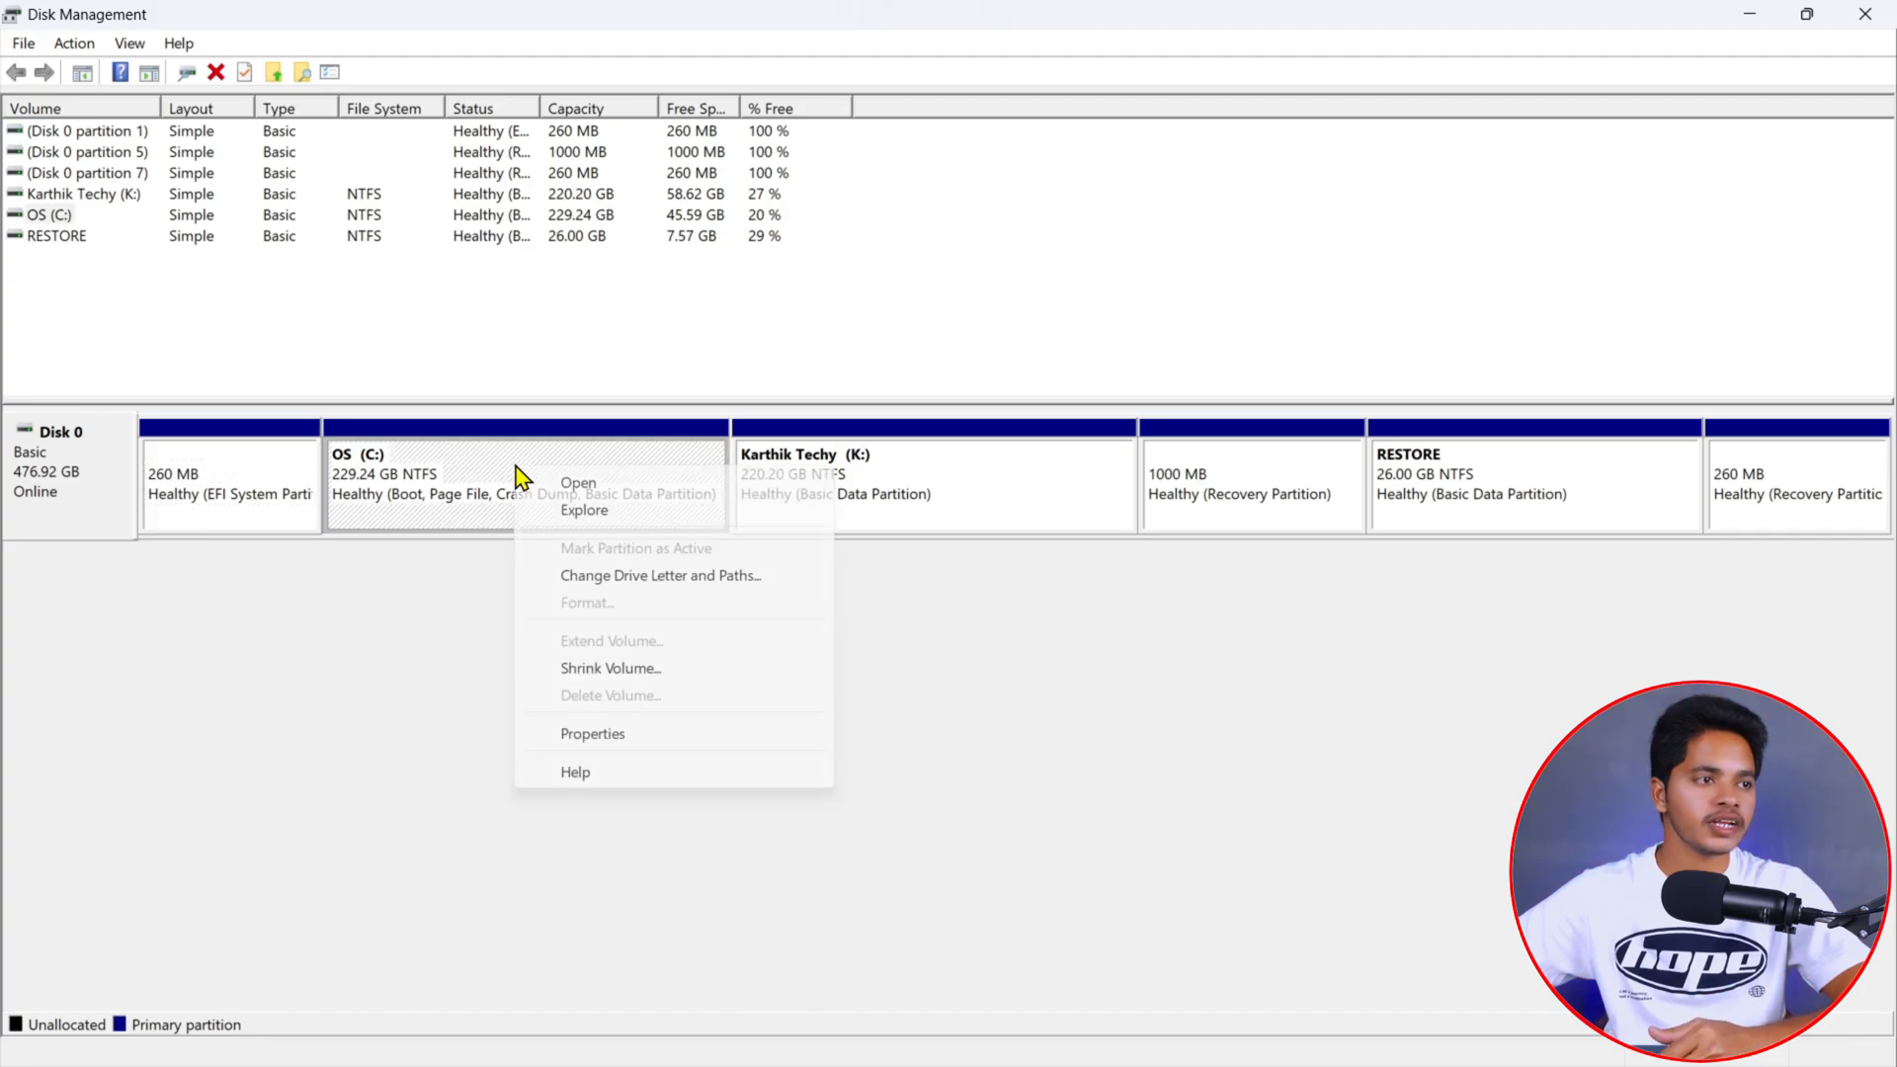
left_click(689, 676)
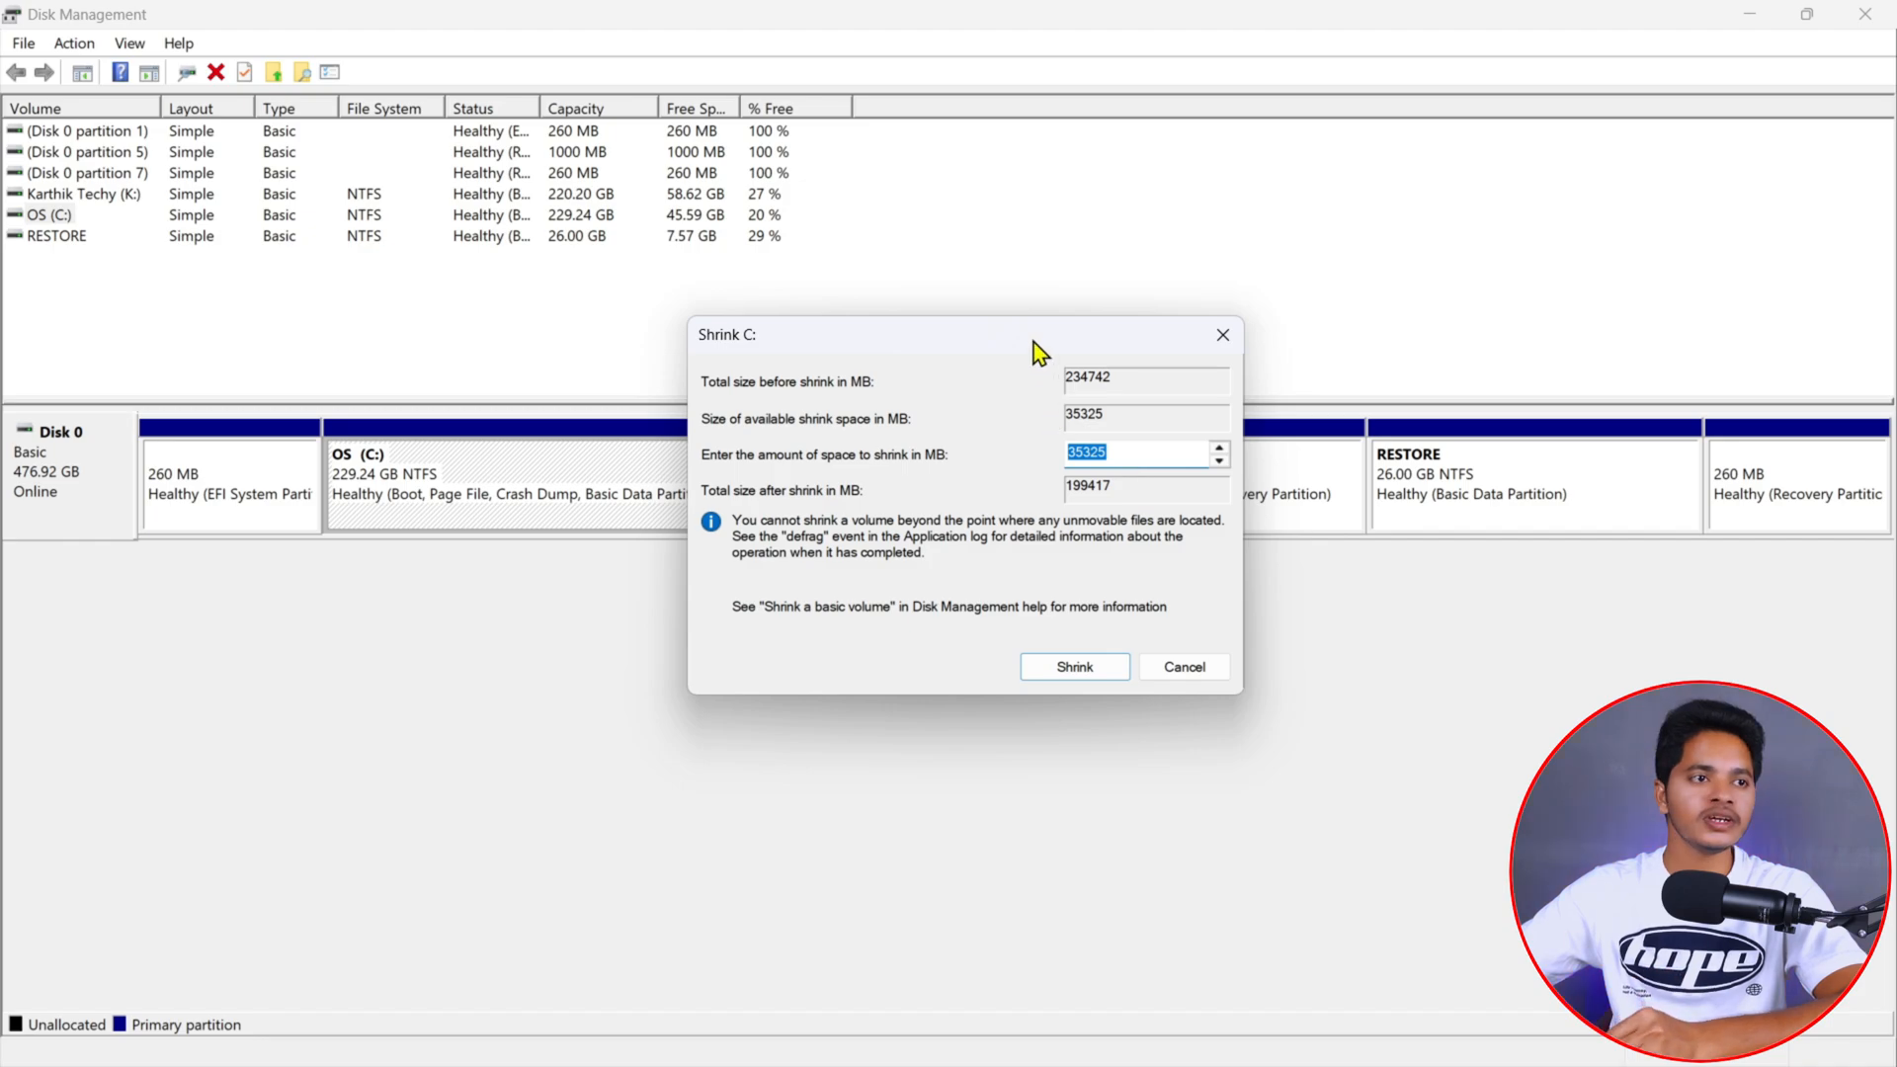
left_click_drag(1038, 346, 752, 624)
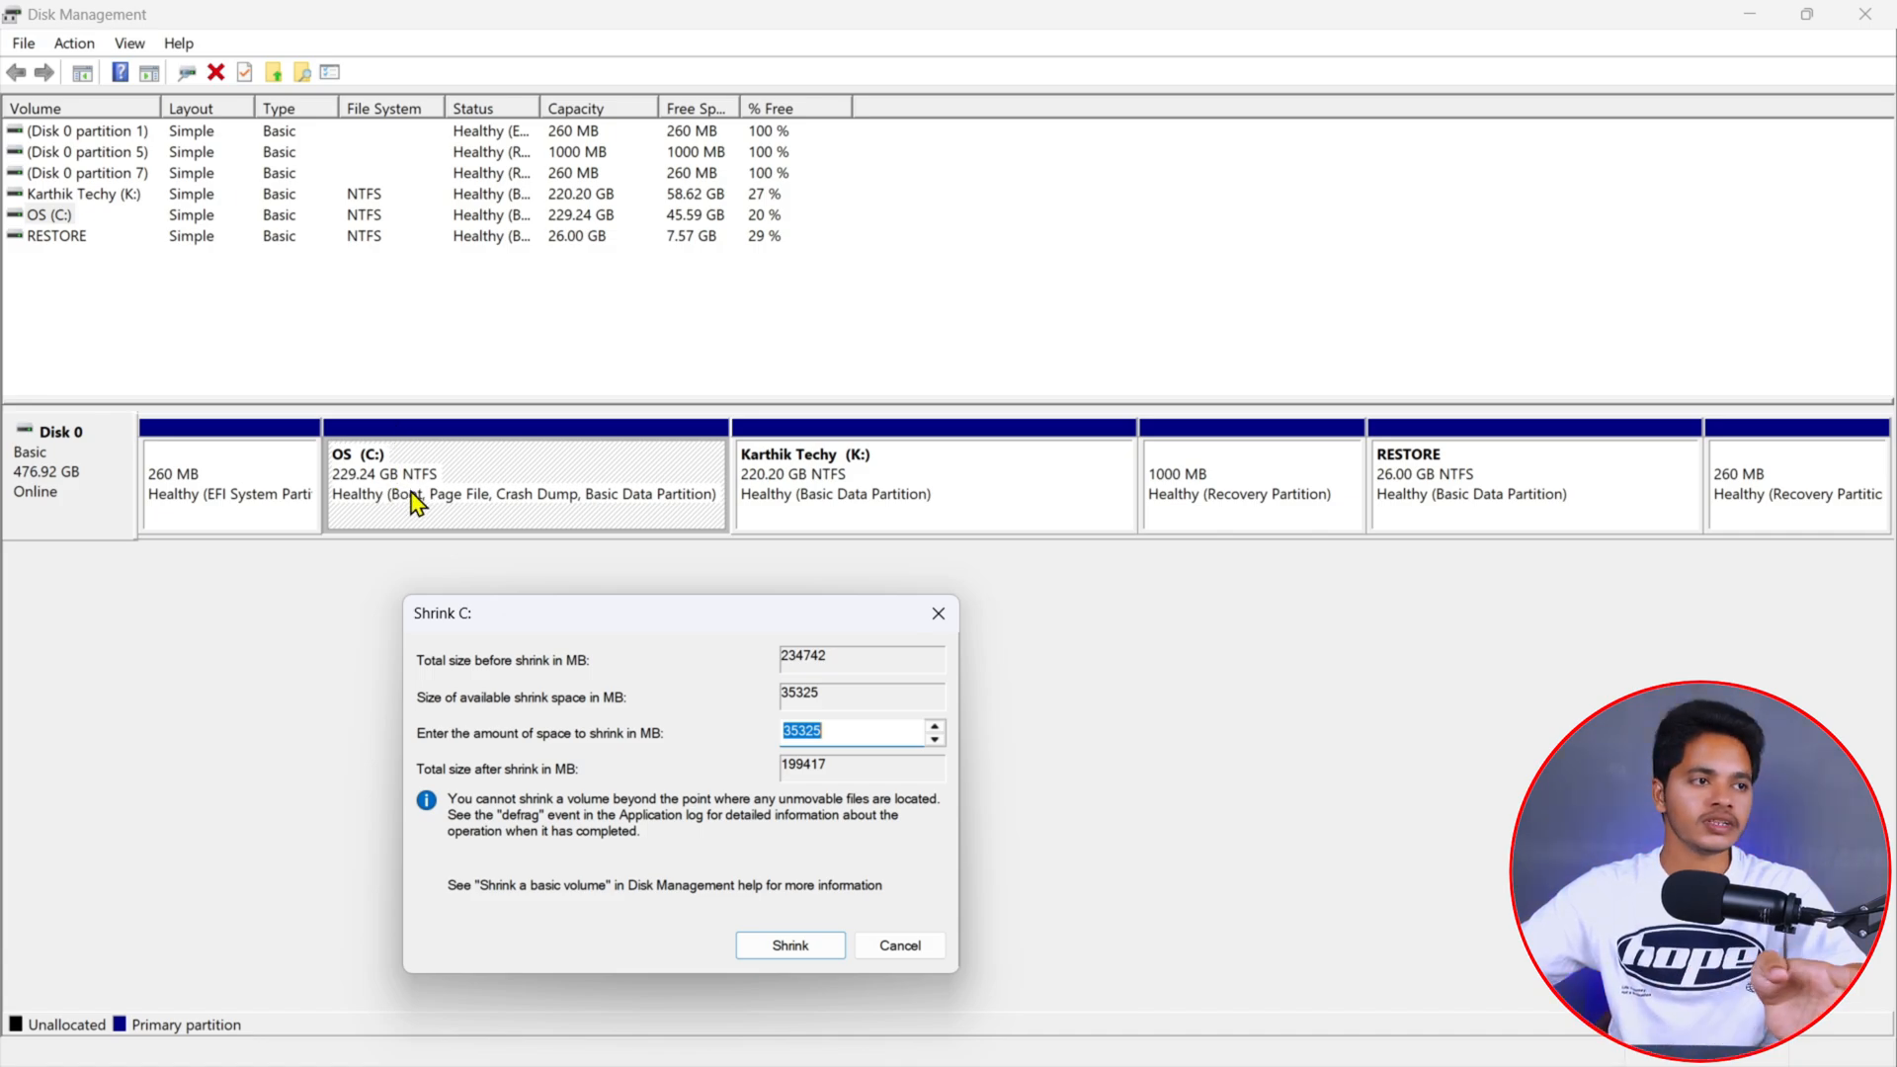
left_click_drag(569, 624, 682, 384)
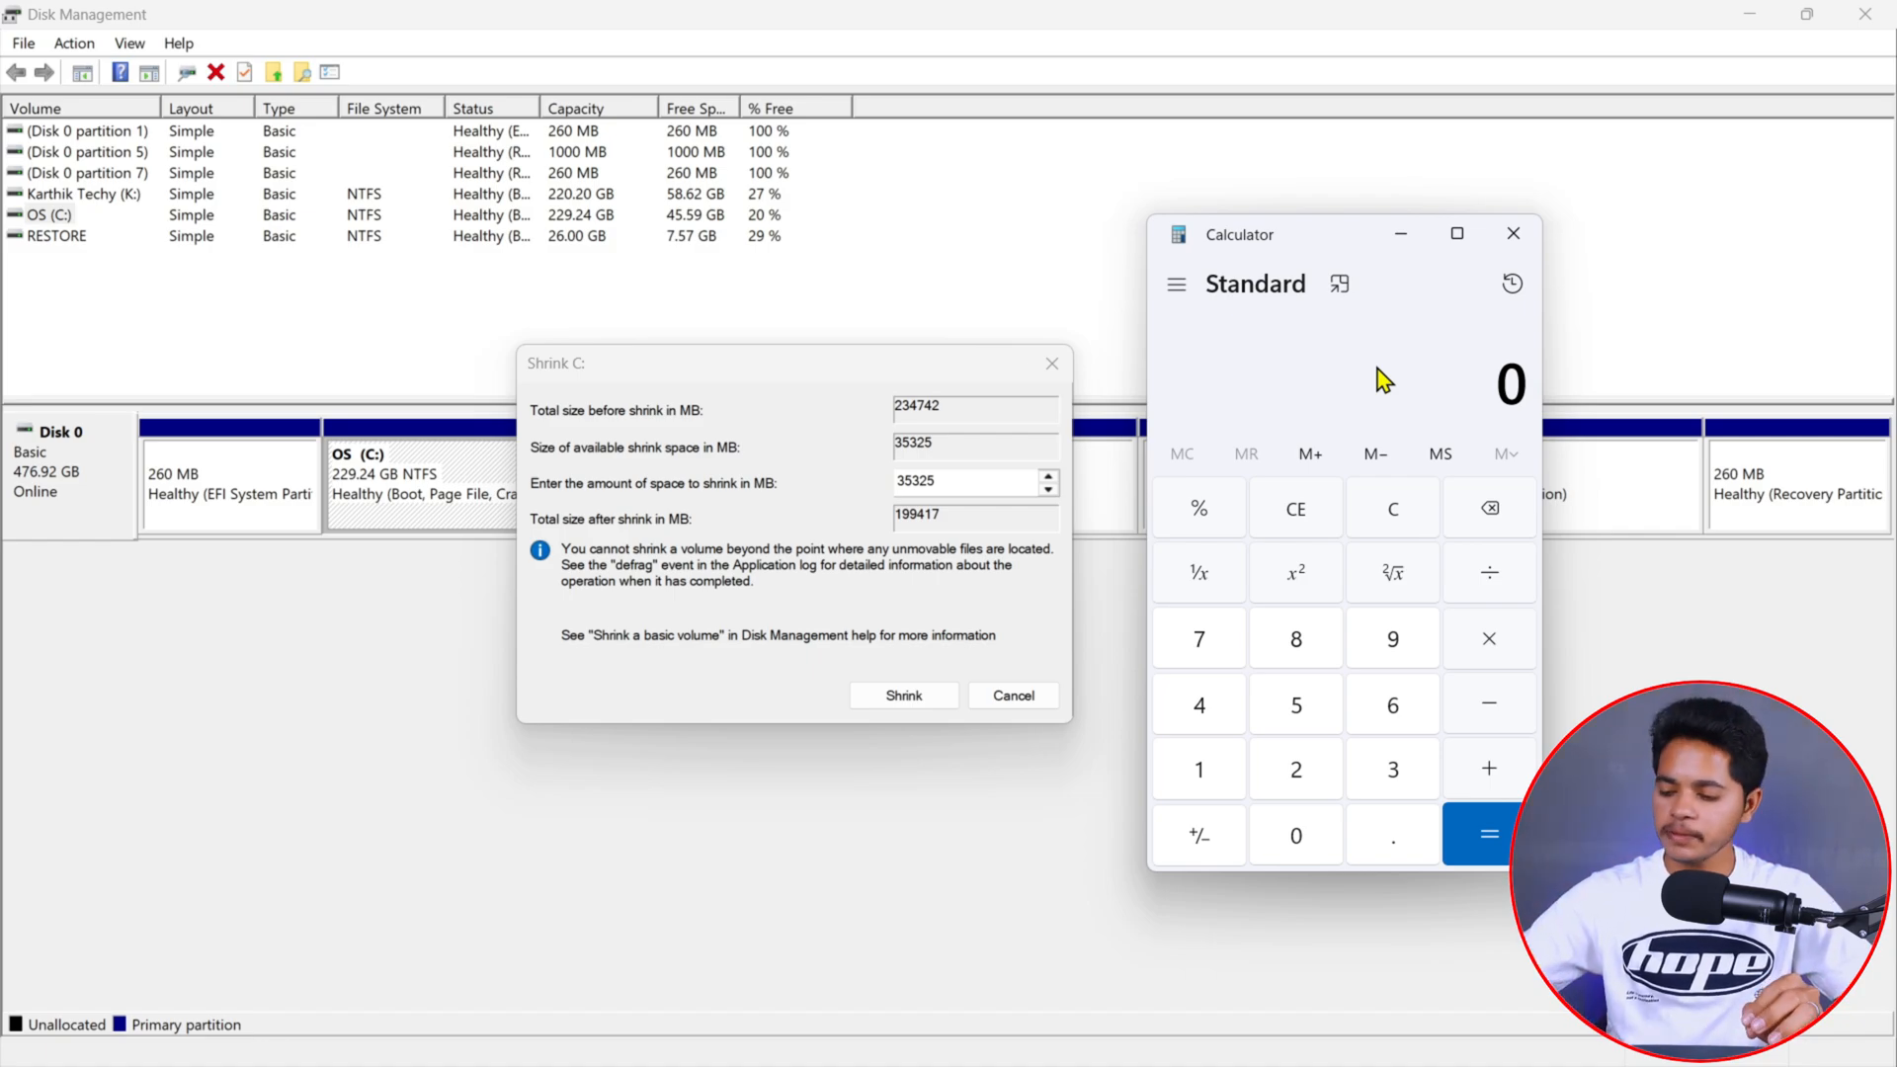
- Compute 10 × 1024 in Calculator to get the shrink amount in MB
type("10")
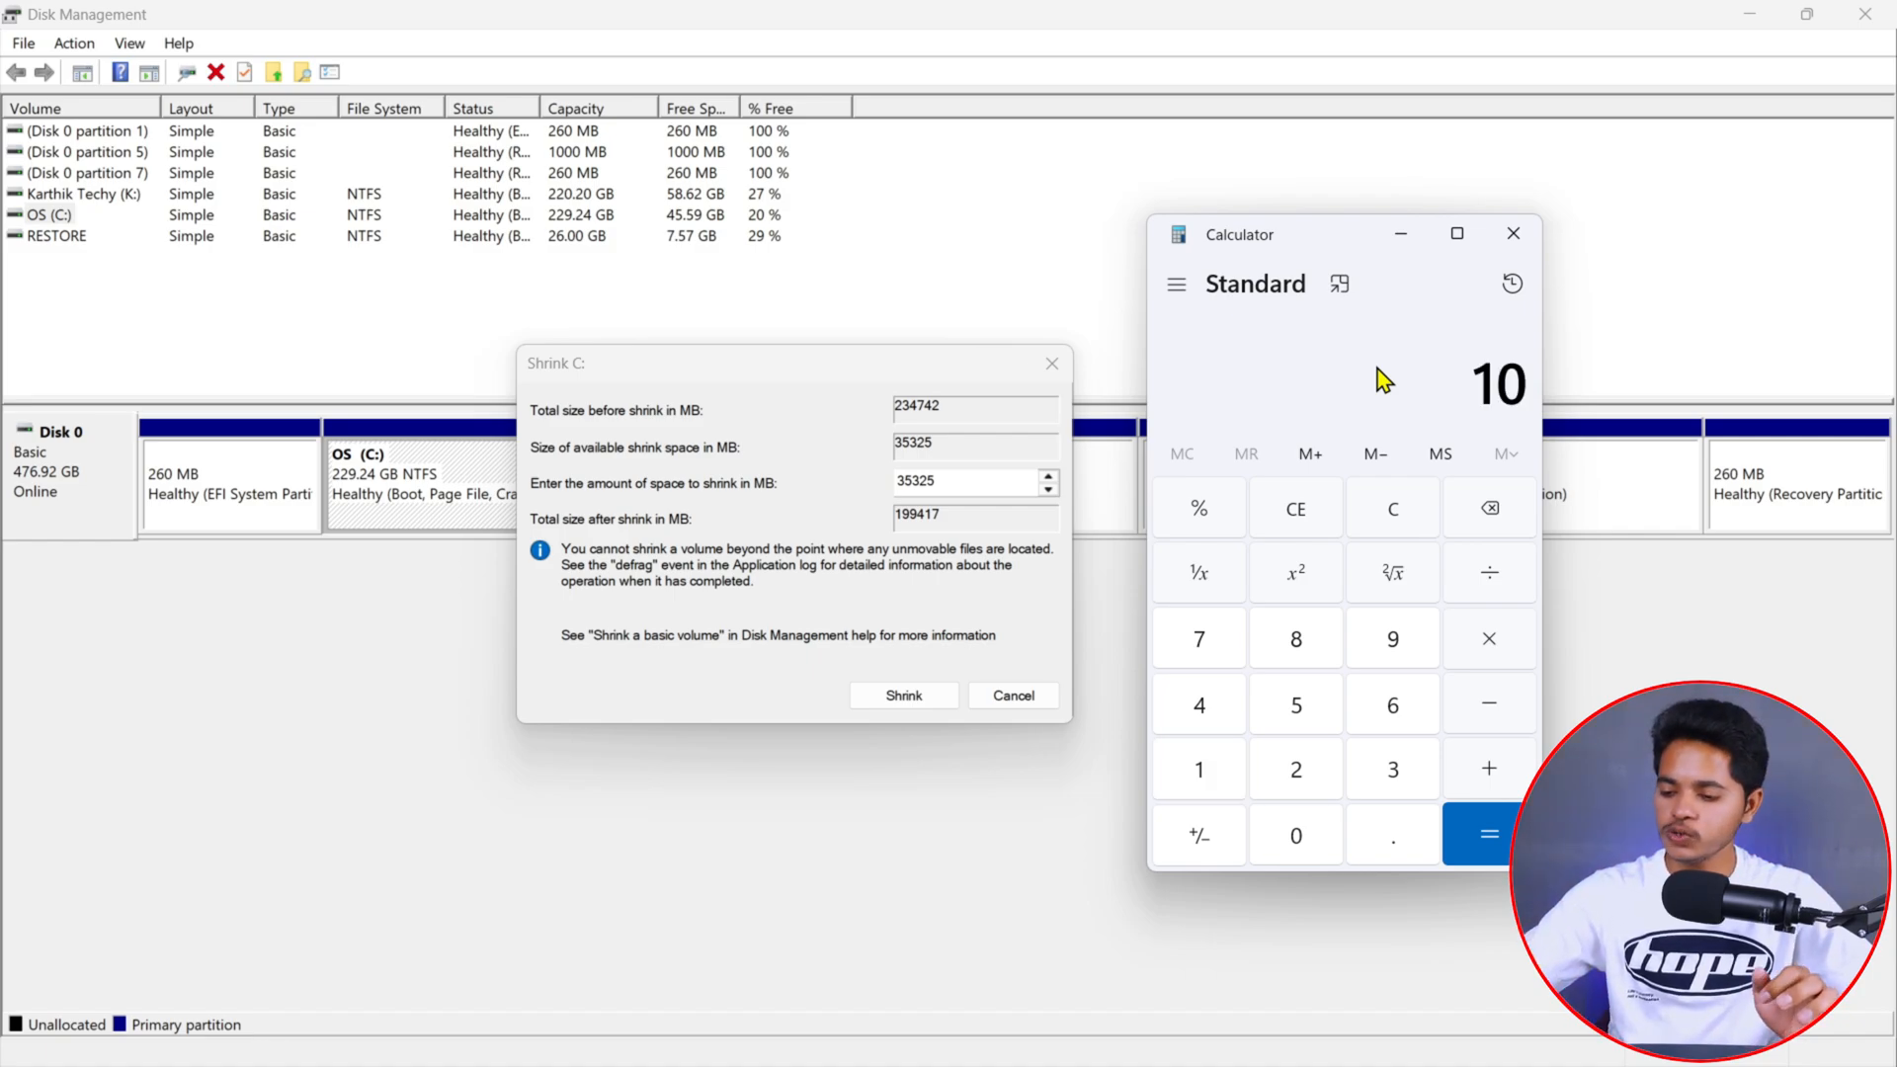
key("asterisk")
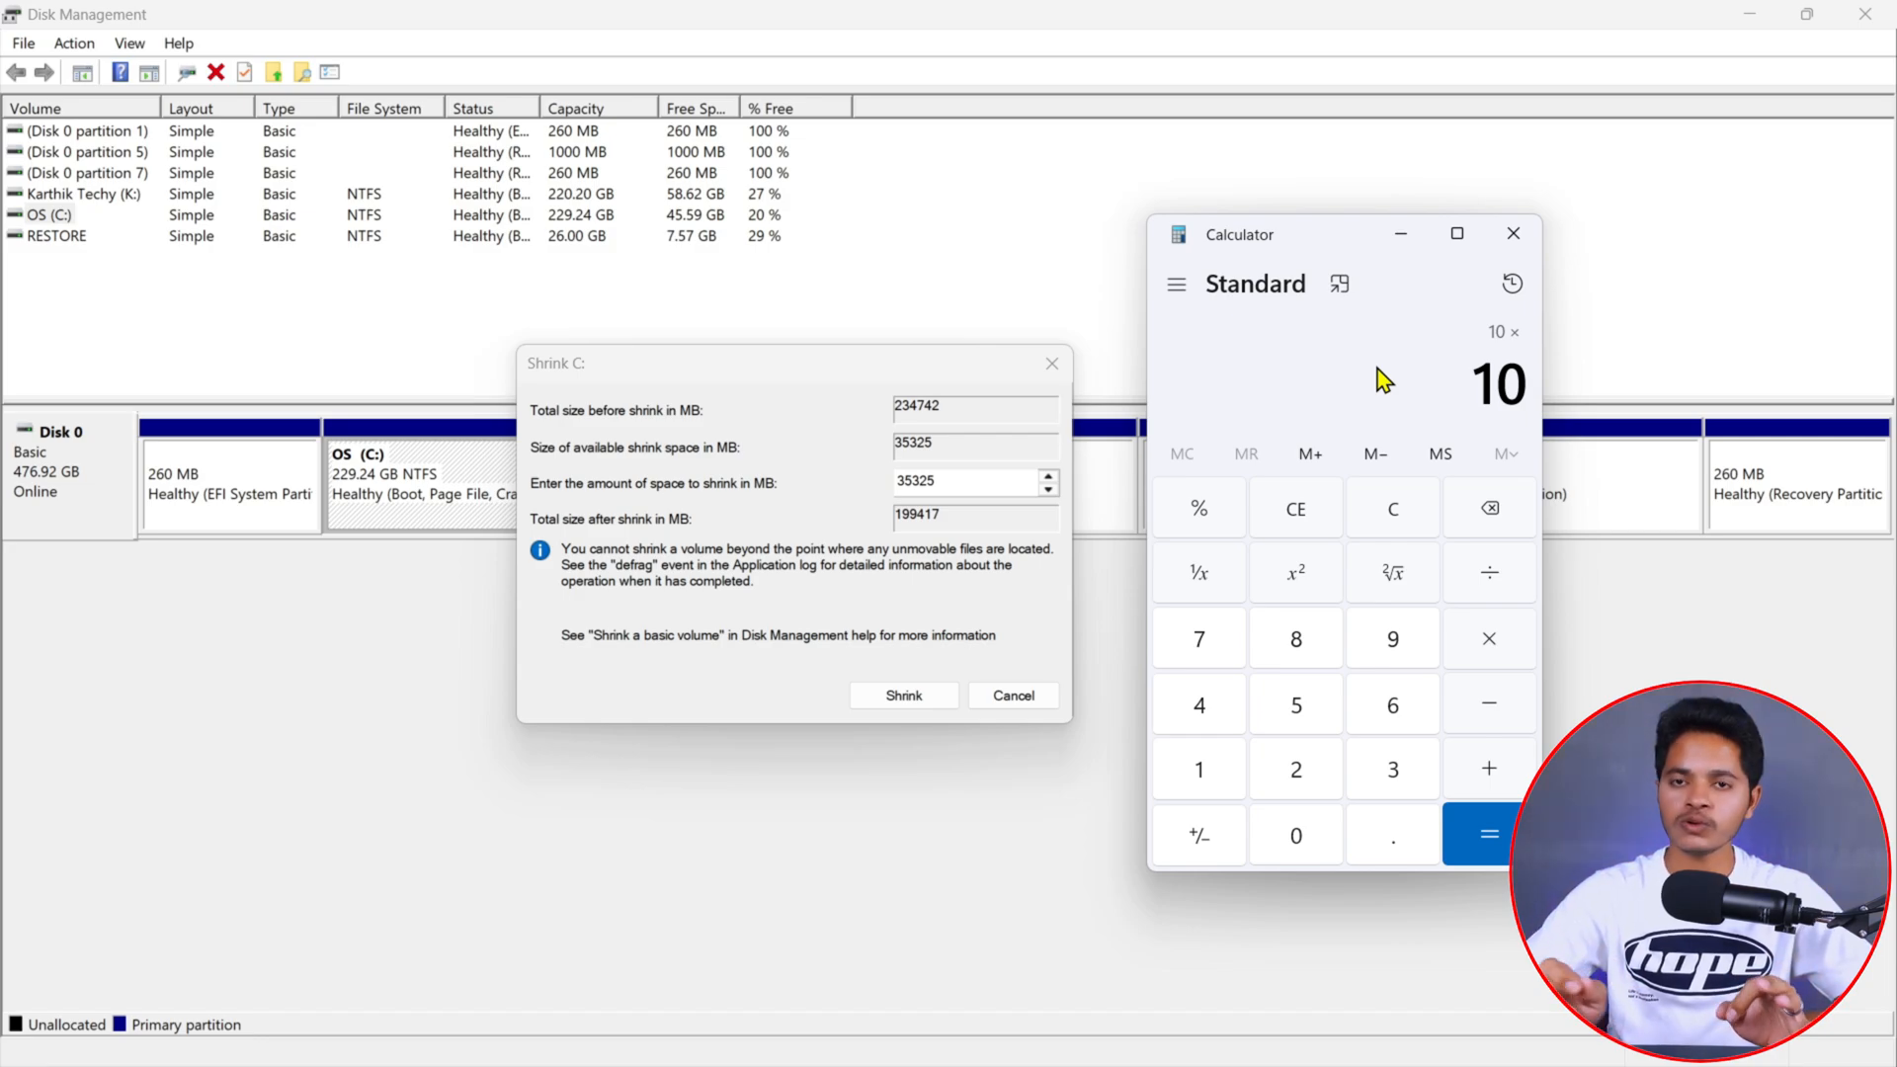
type("1024")
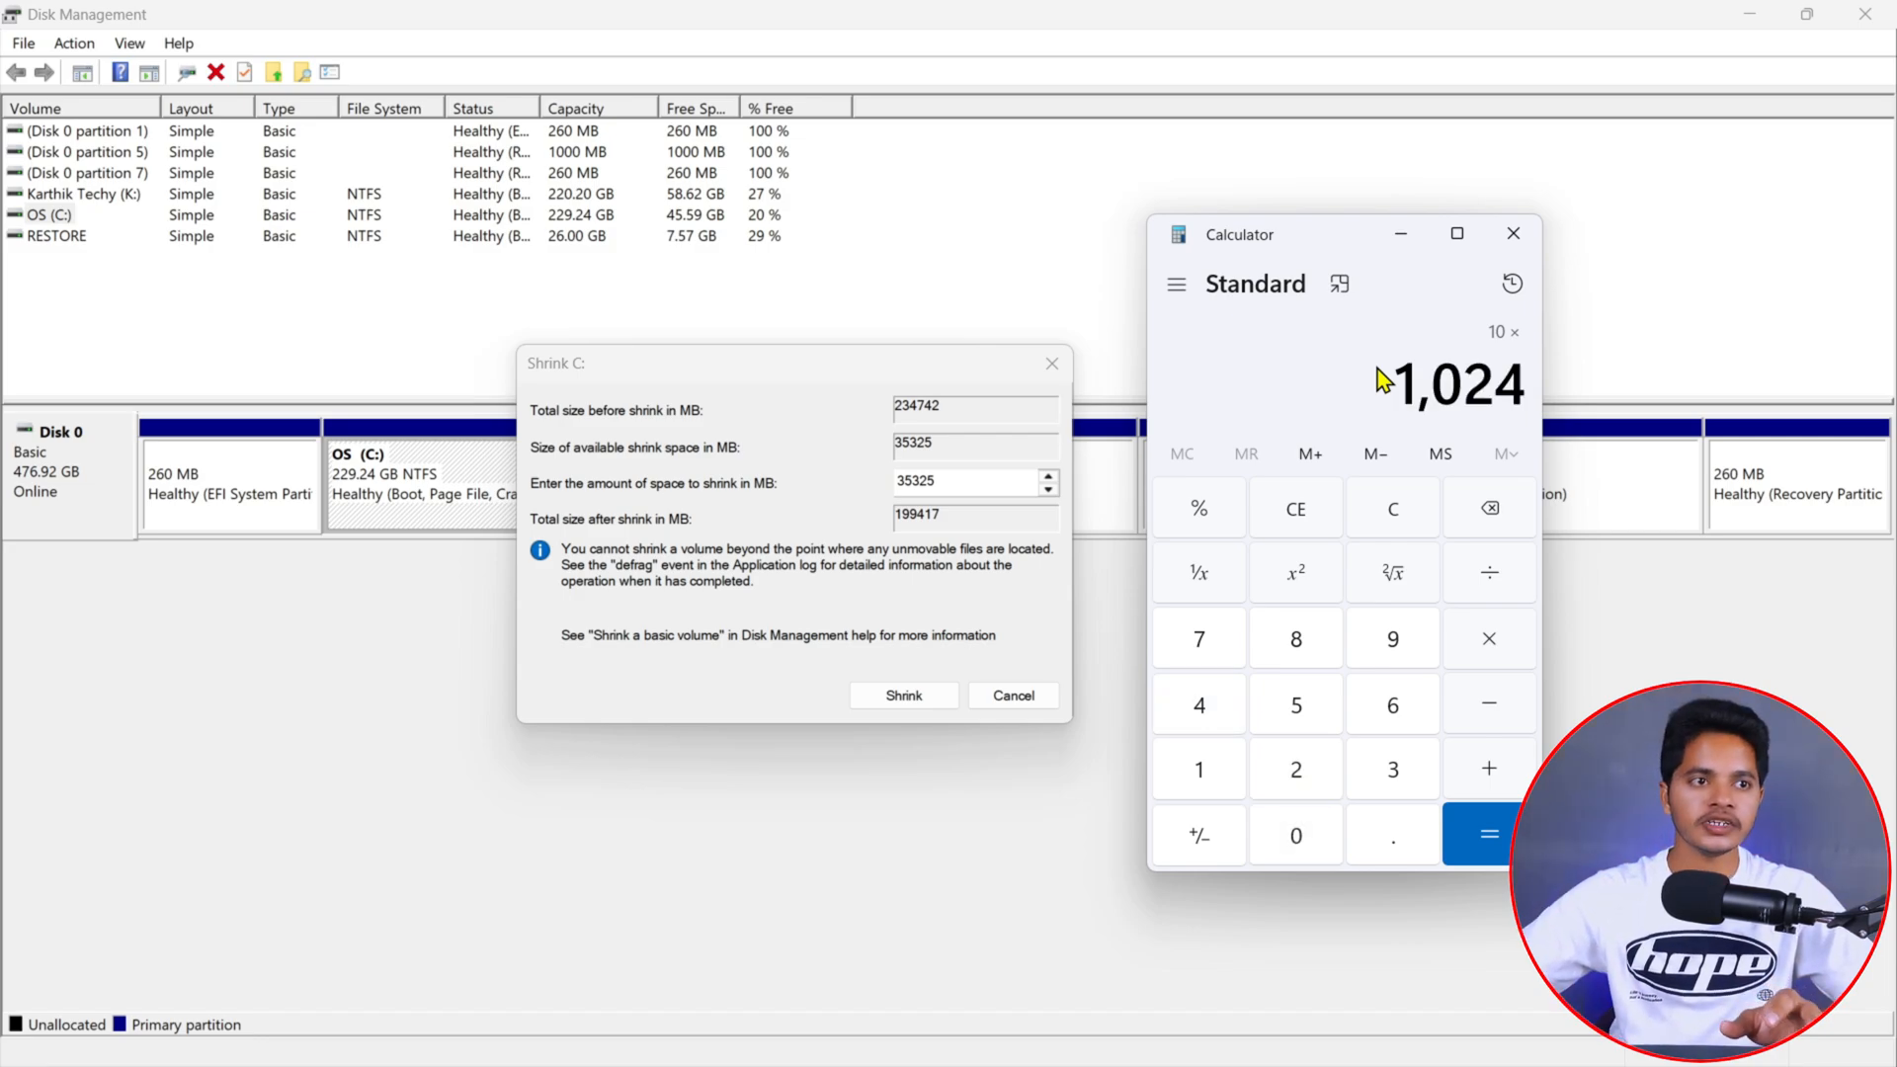
left_click(1462, 834)
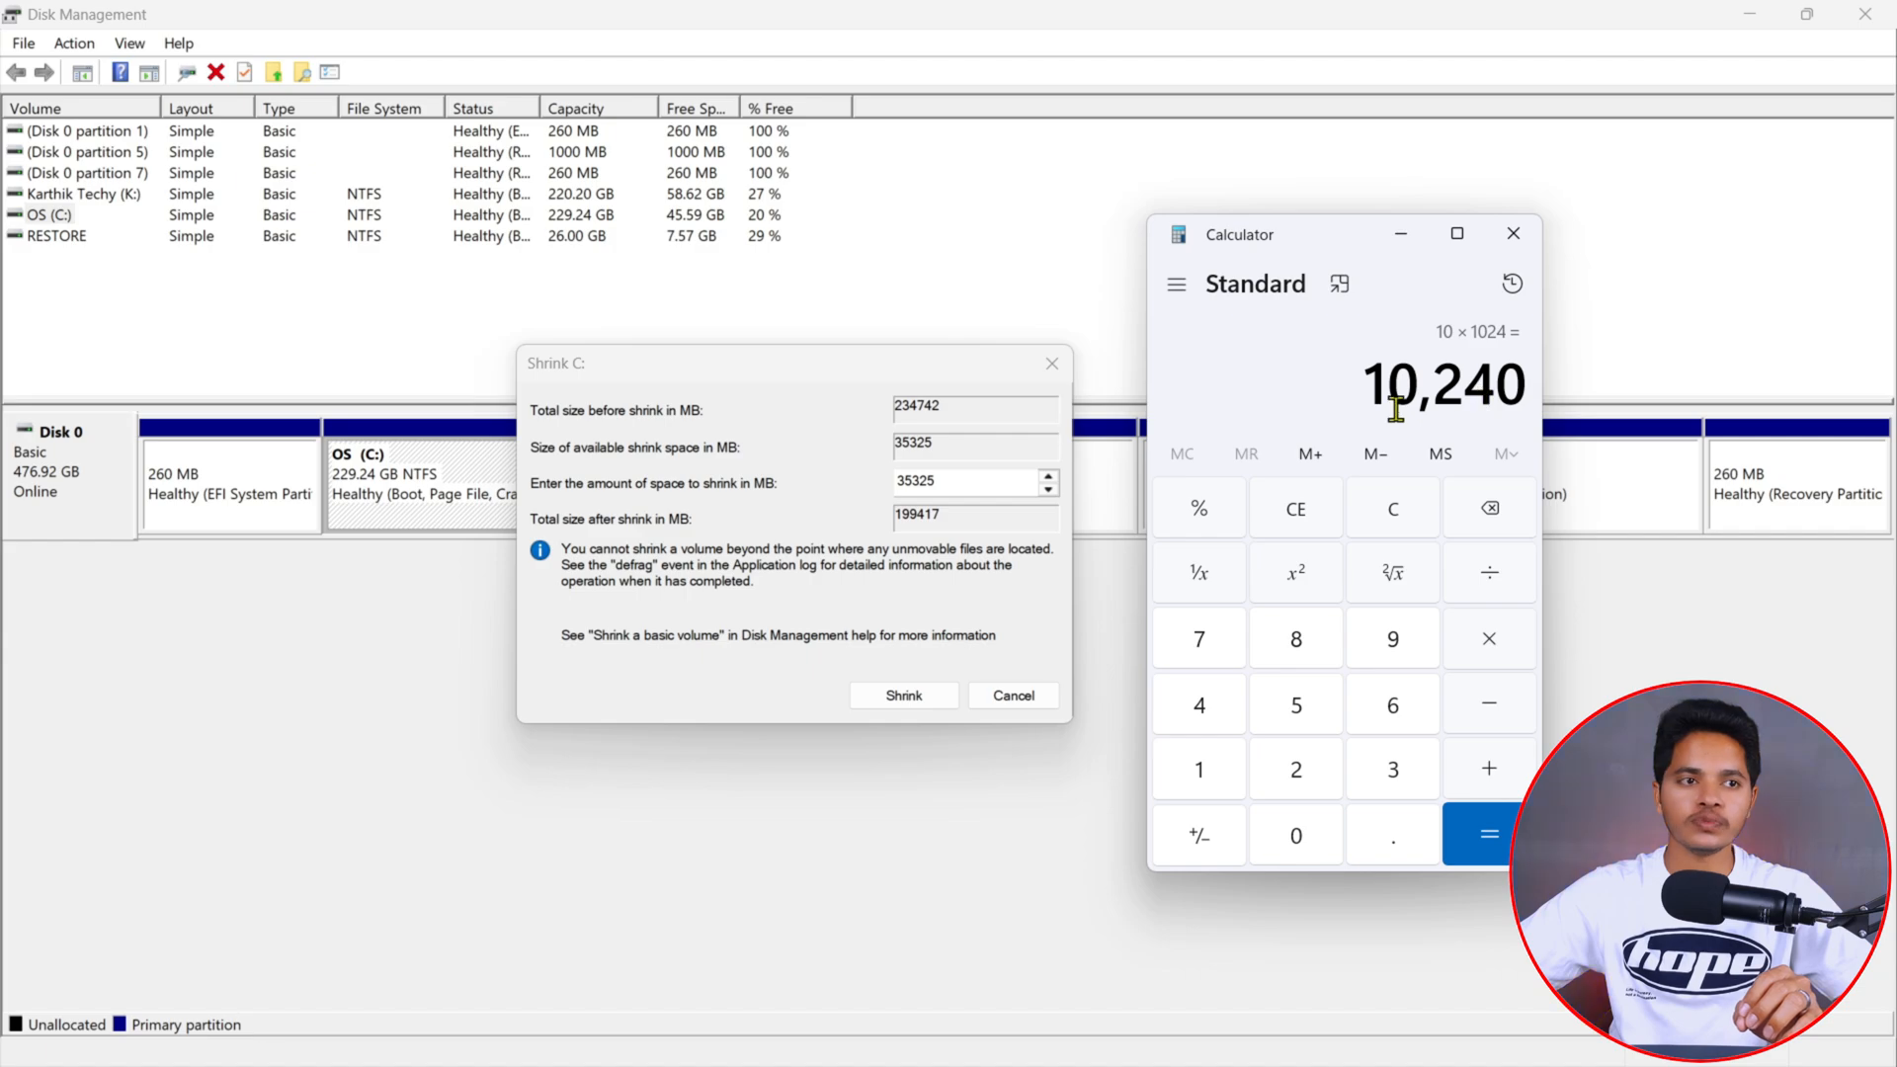
- Shrink the C: drive by 10240 MB
left_click(997, 484)
key("ctrl+a")
type("10240")
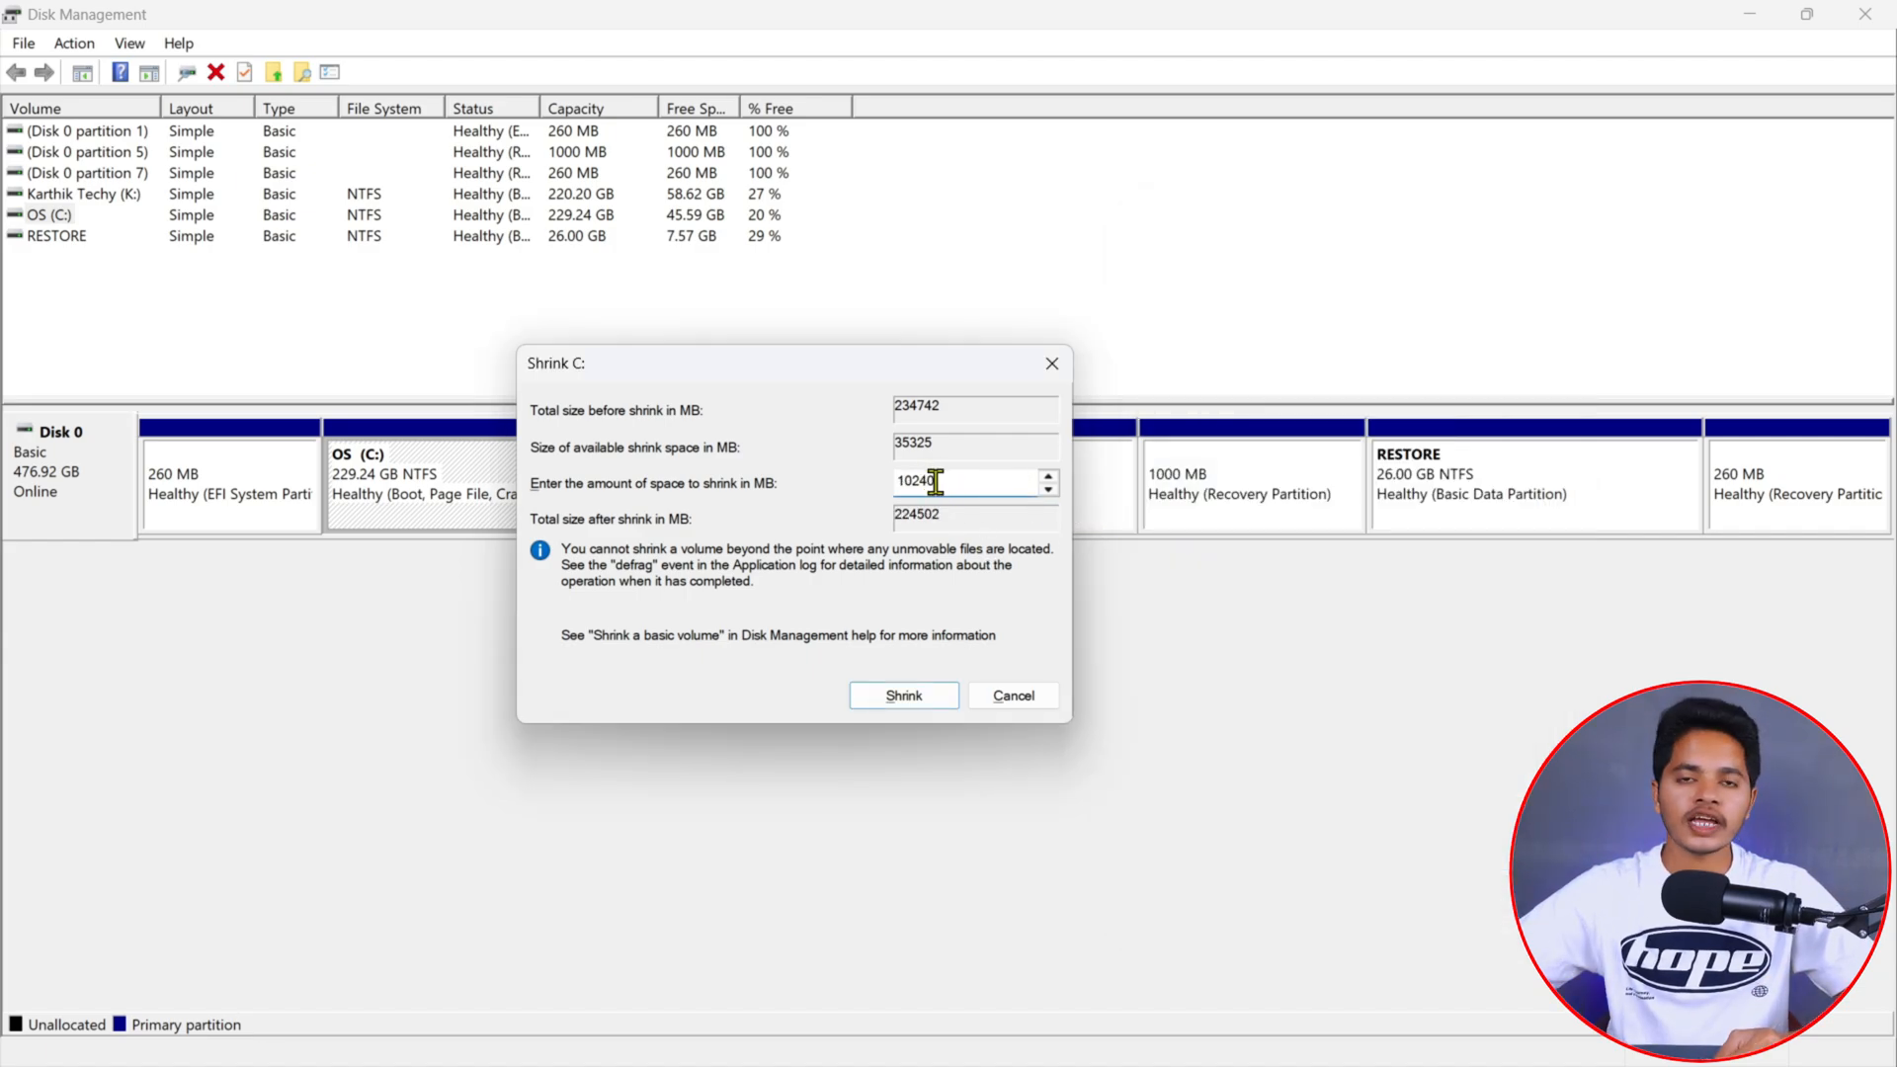
left_click(903, 696)
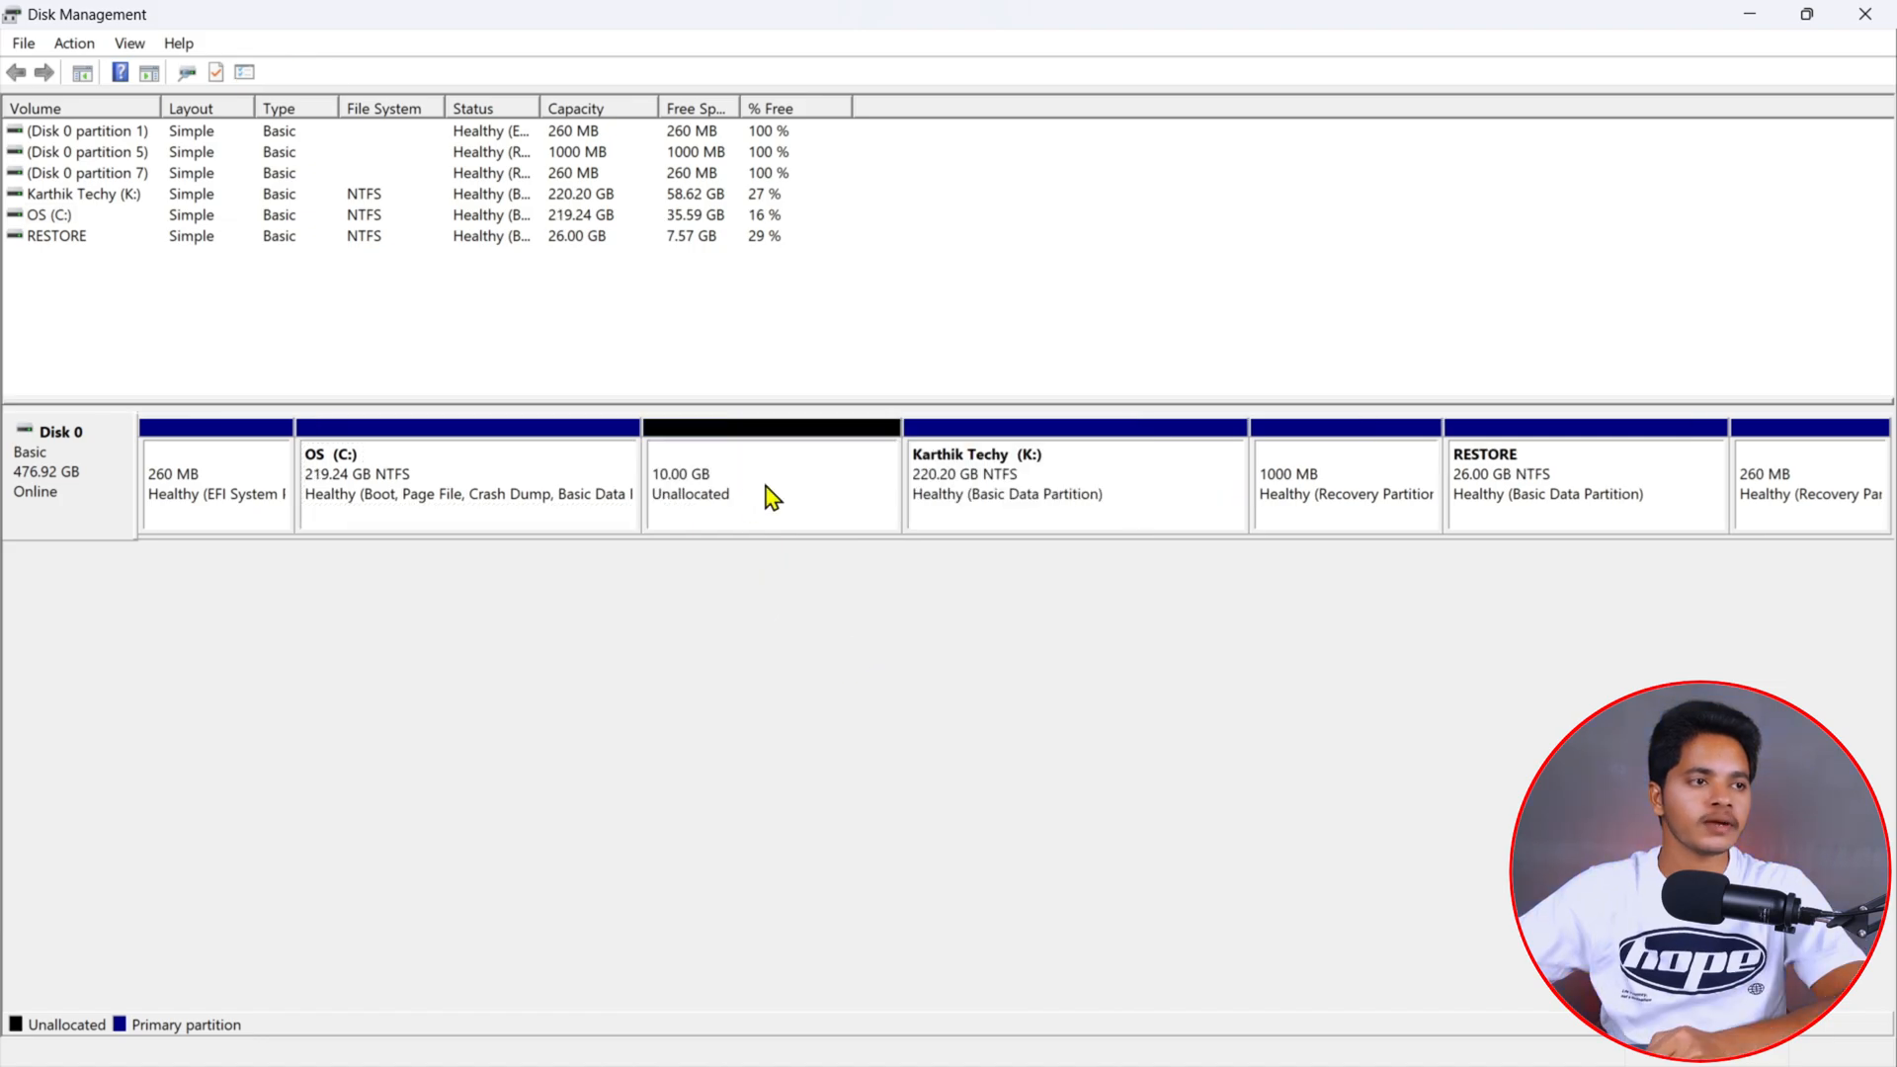
- Check the drives listed under This PC in File Explorer, then close it
left_click(772, 497)
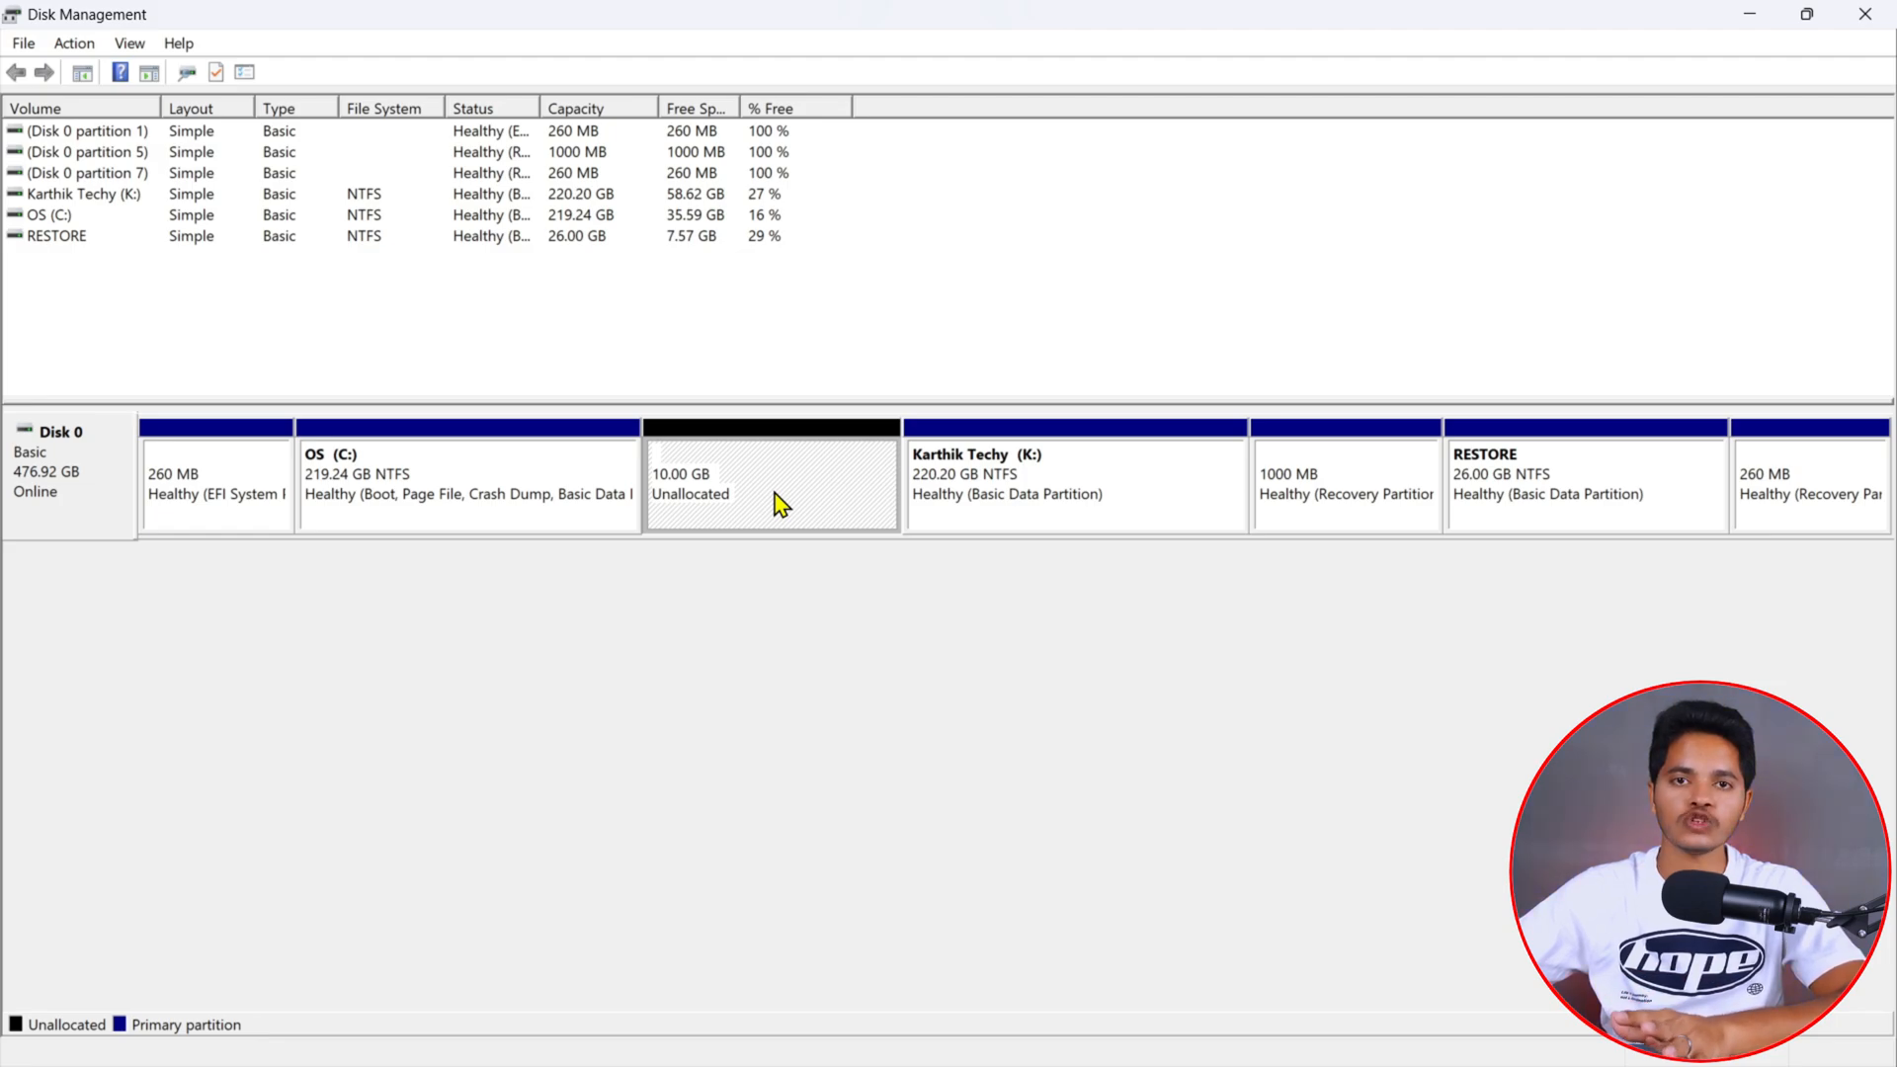
key("super+e")
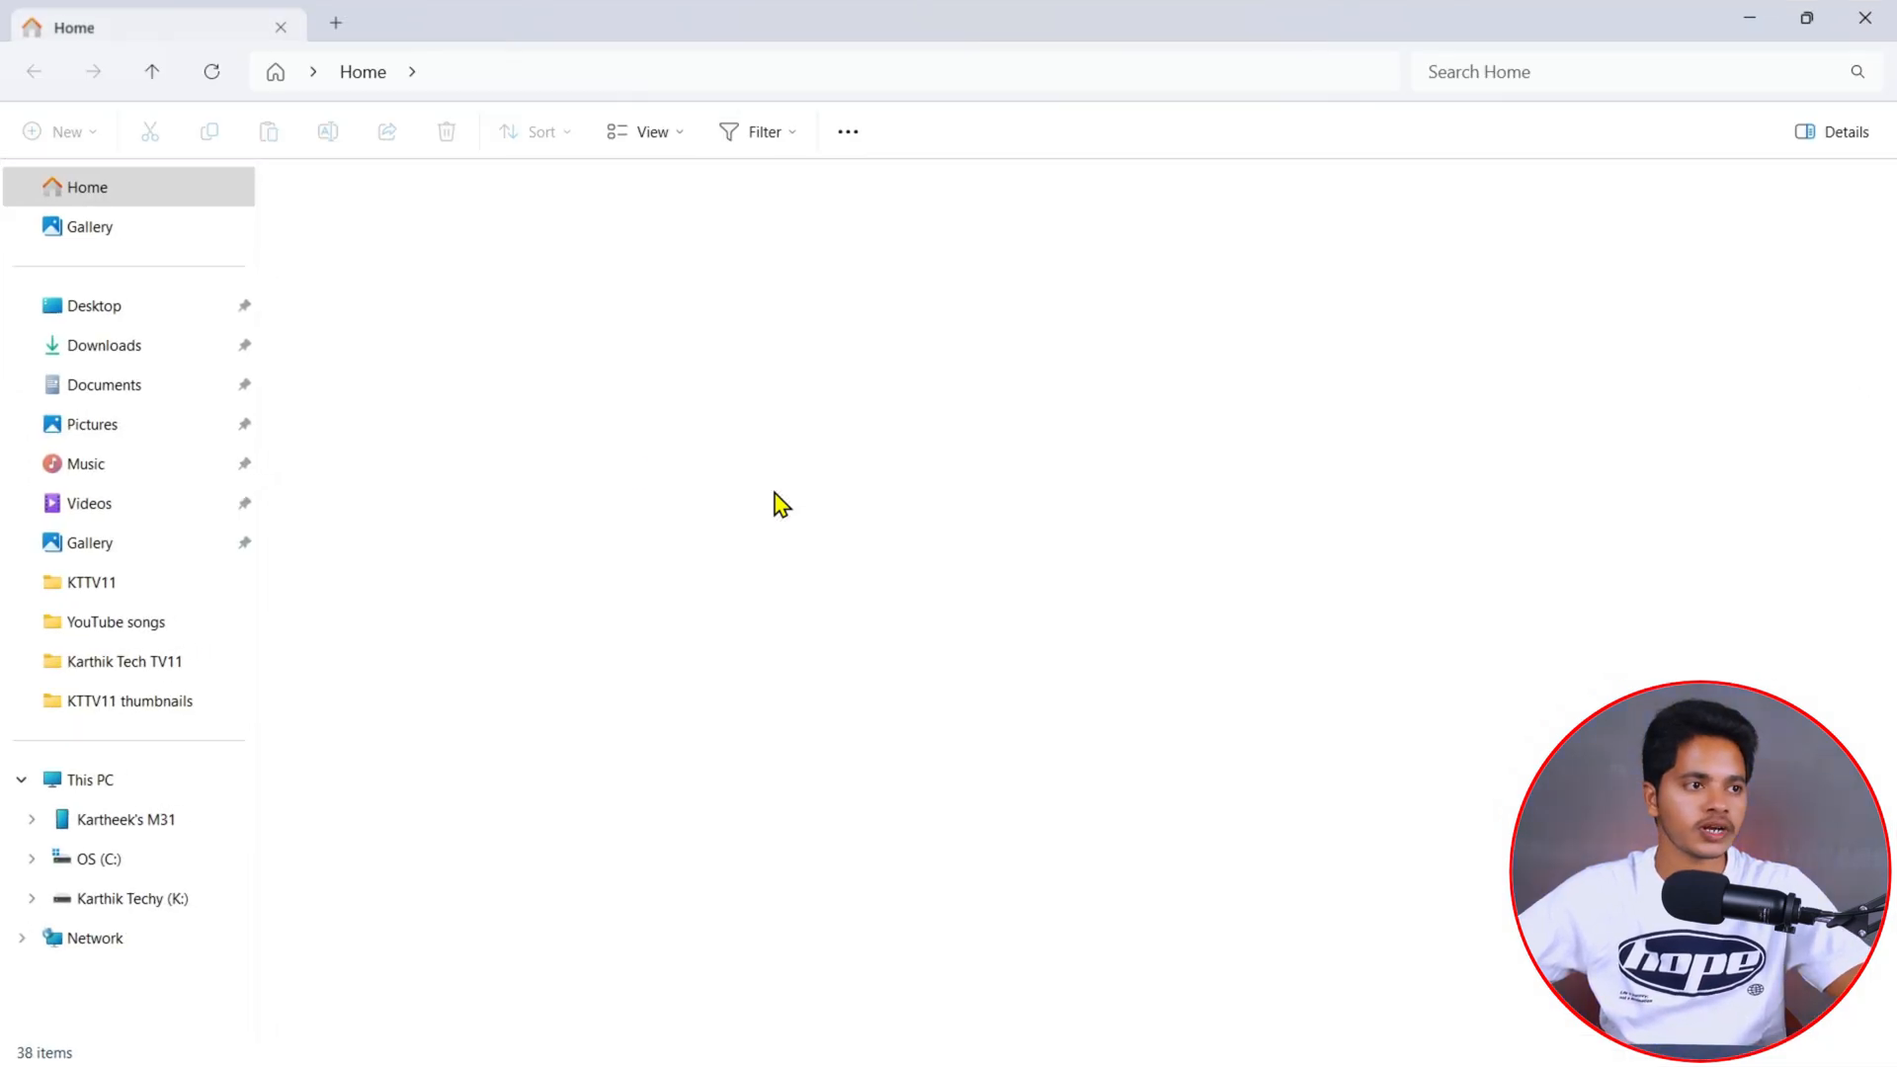
left_click(99, 779)
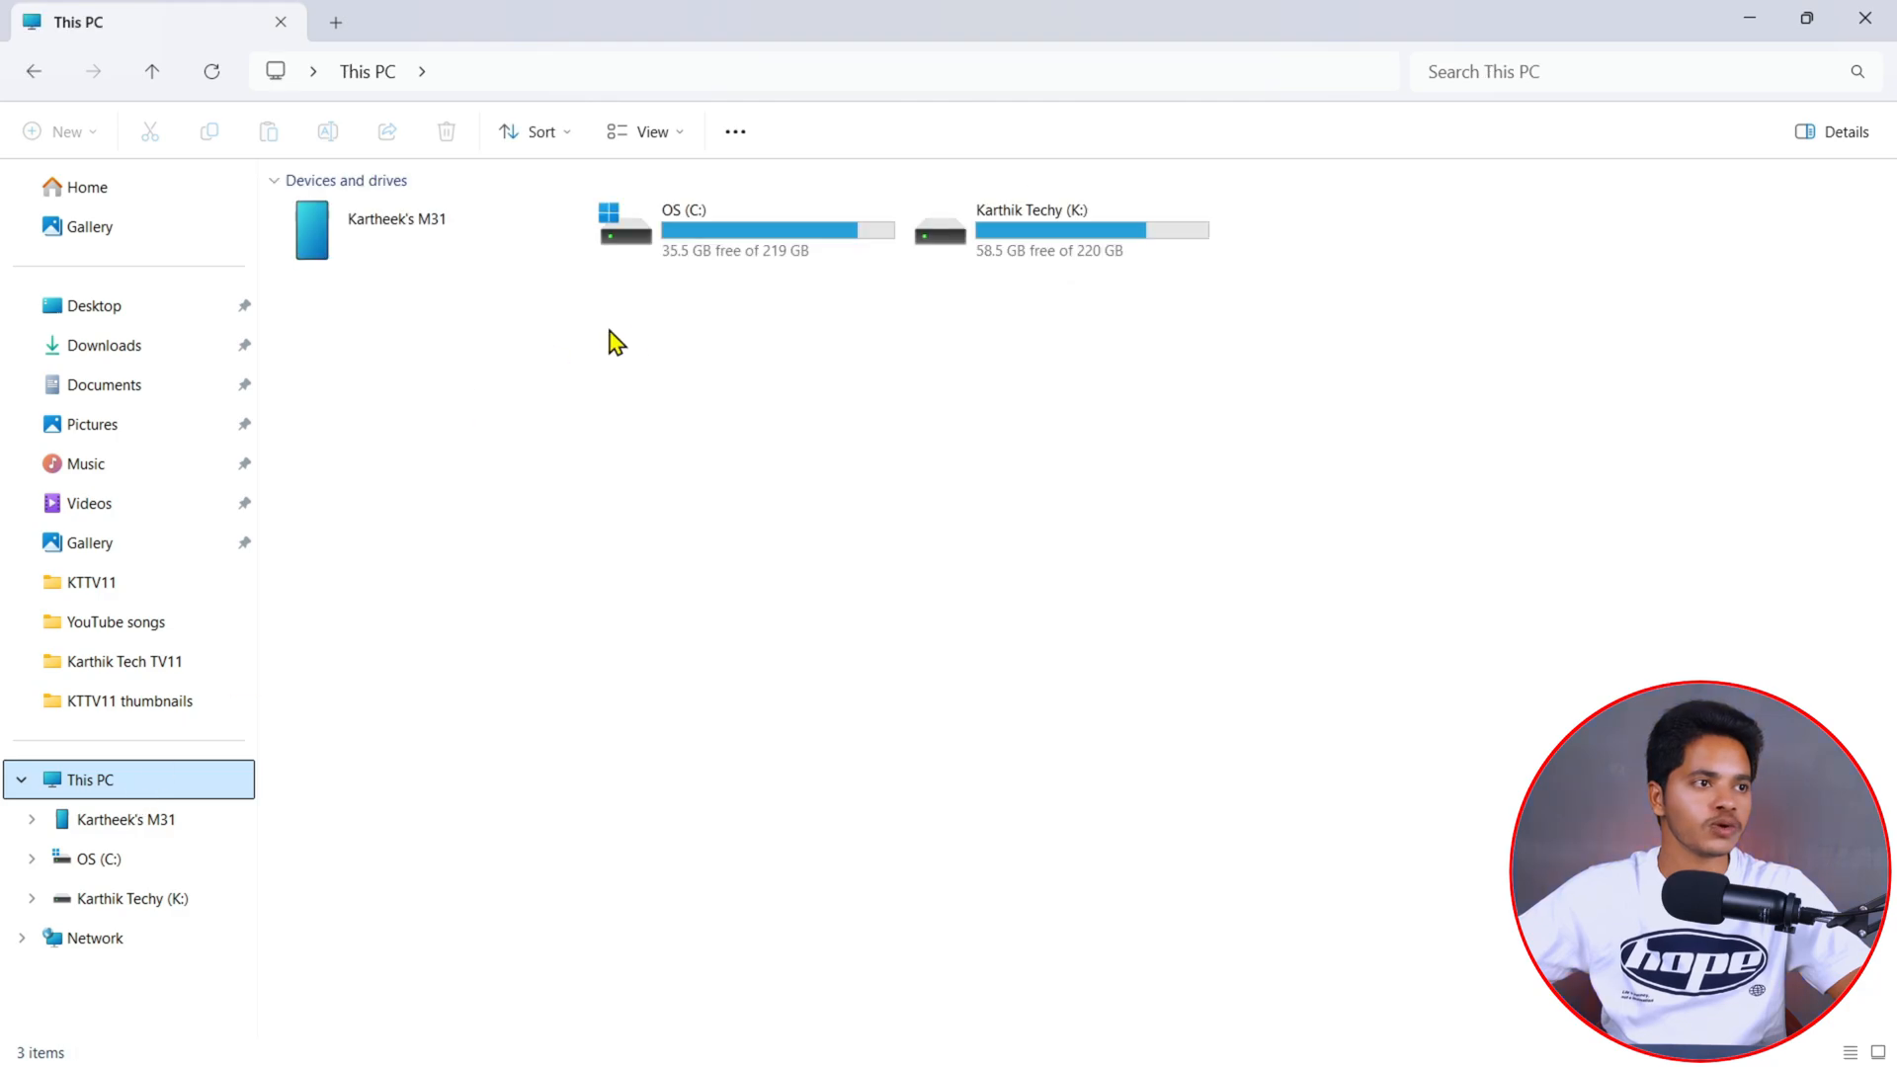
left_click_drag(787, 351, 1103, 198)
left_click(1112, 492)
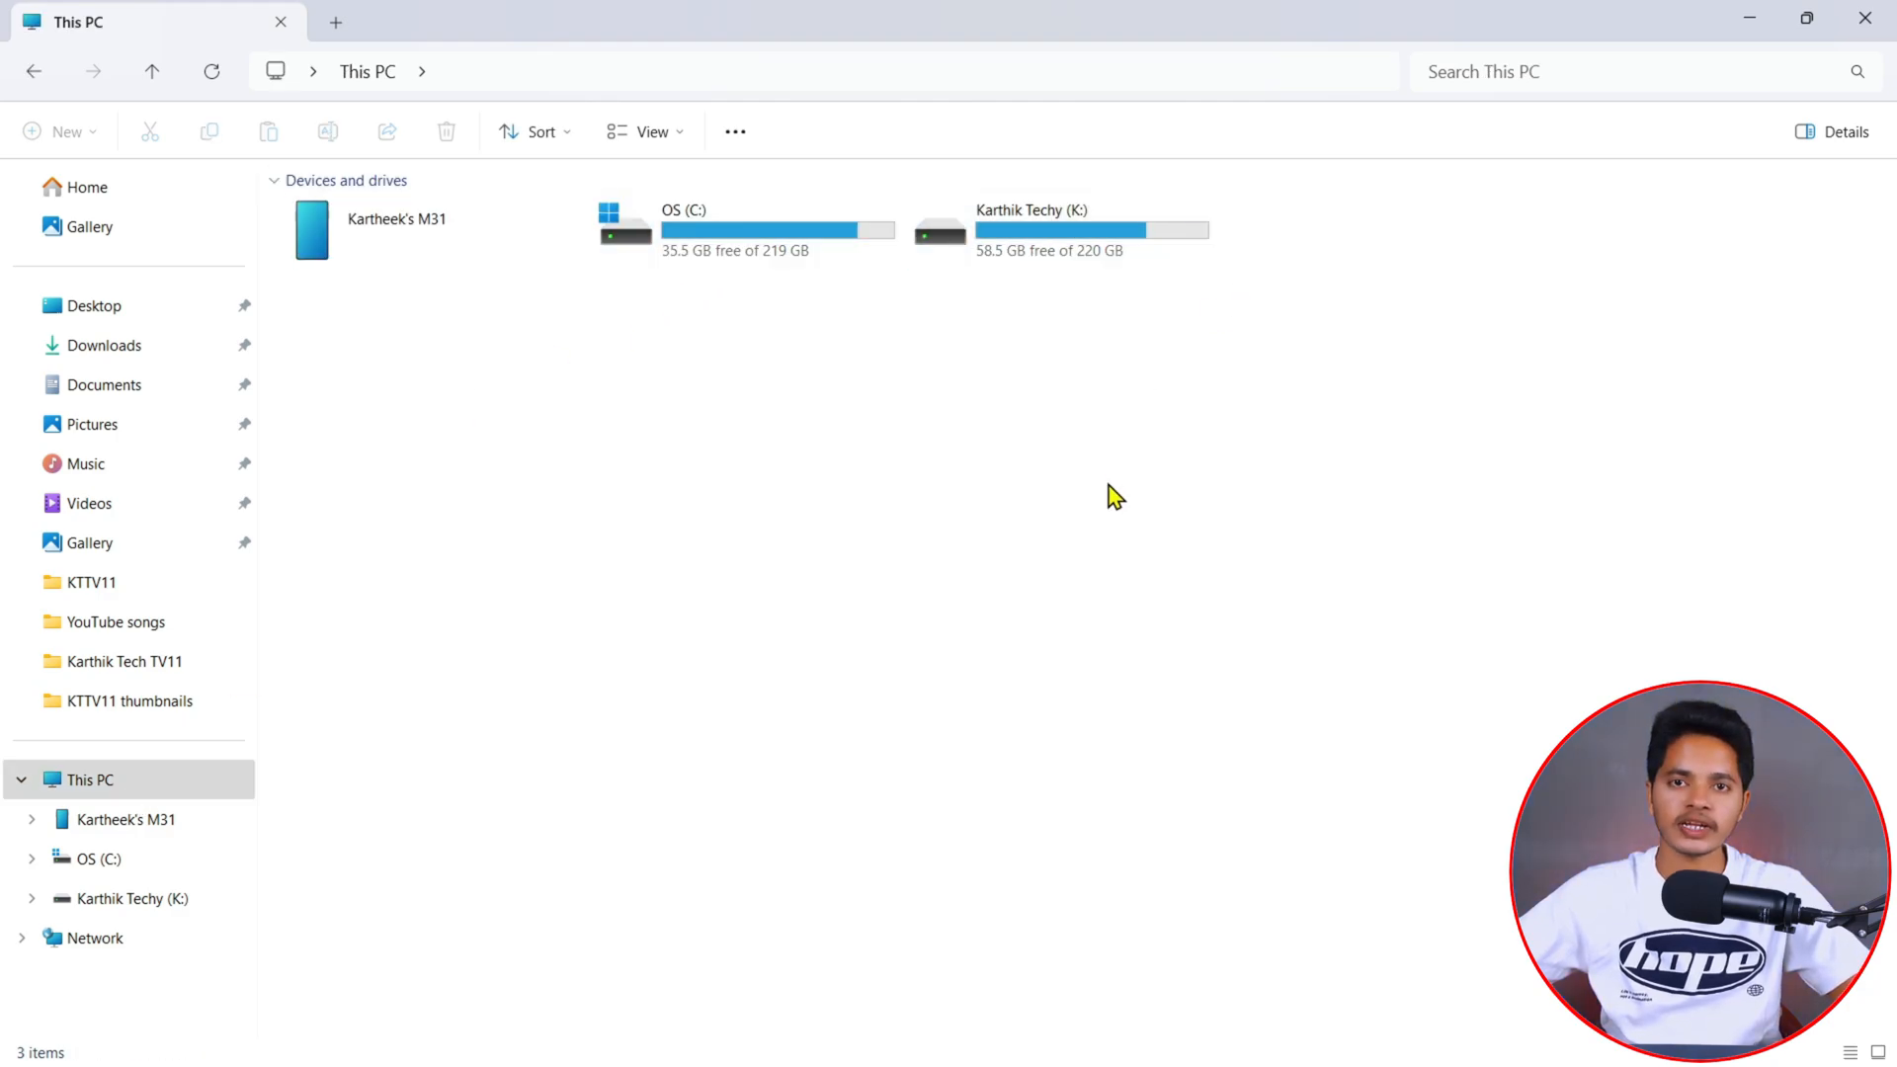
key("alt+F4")
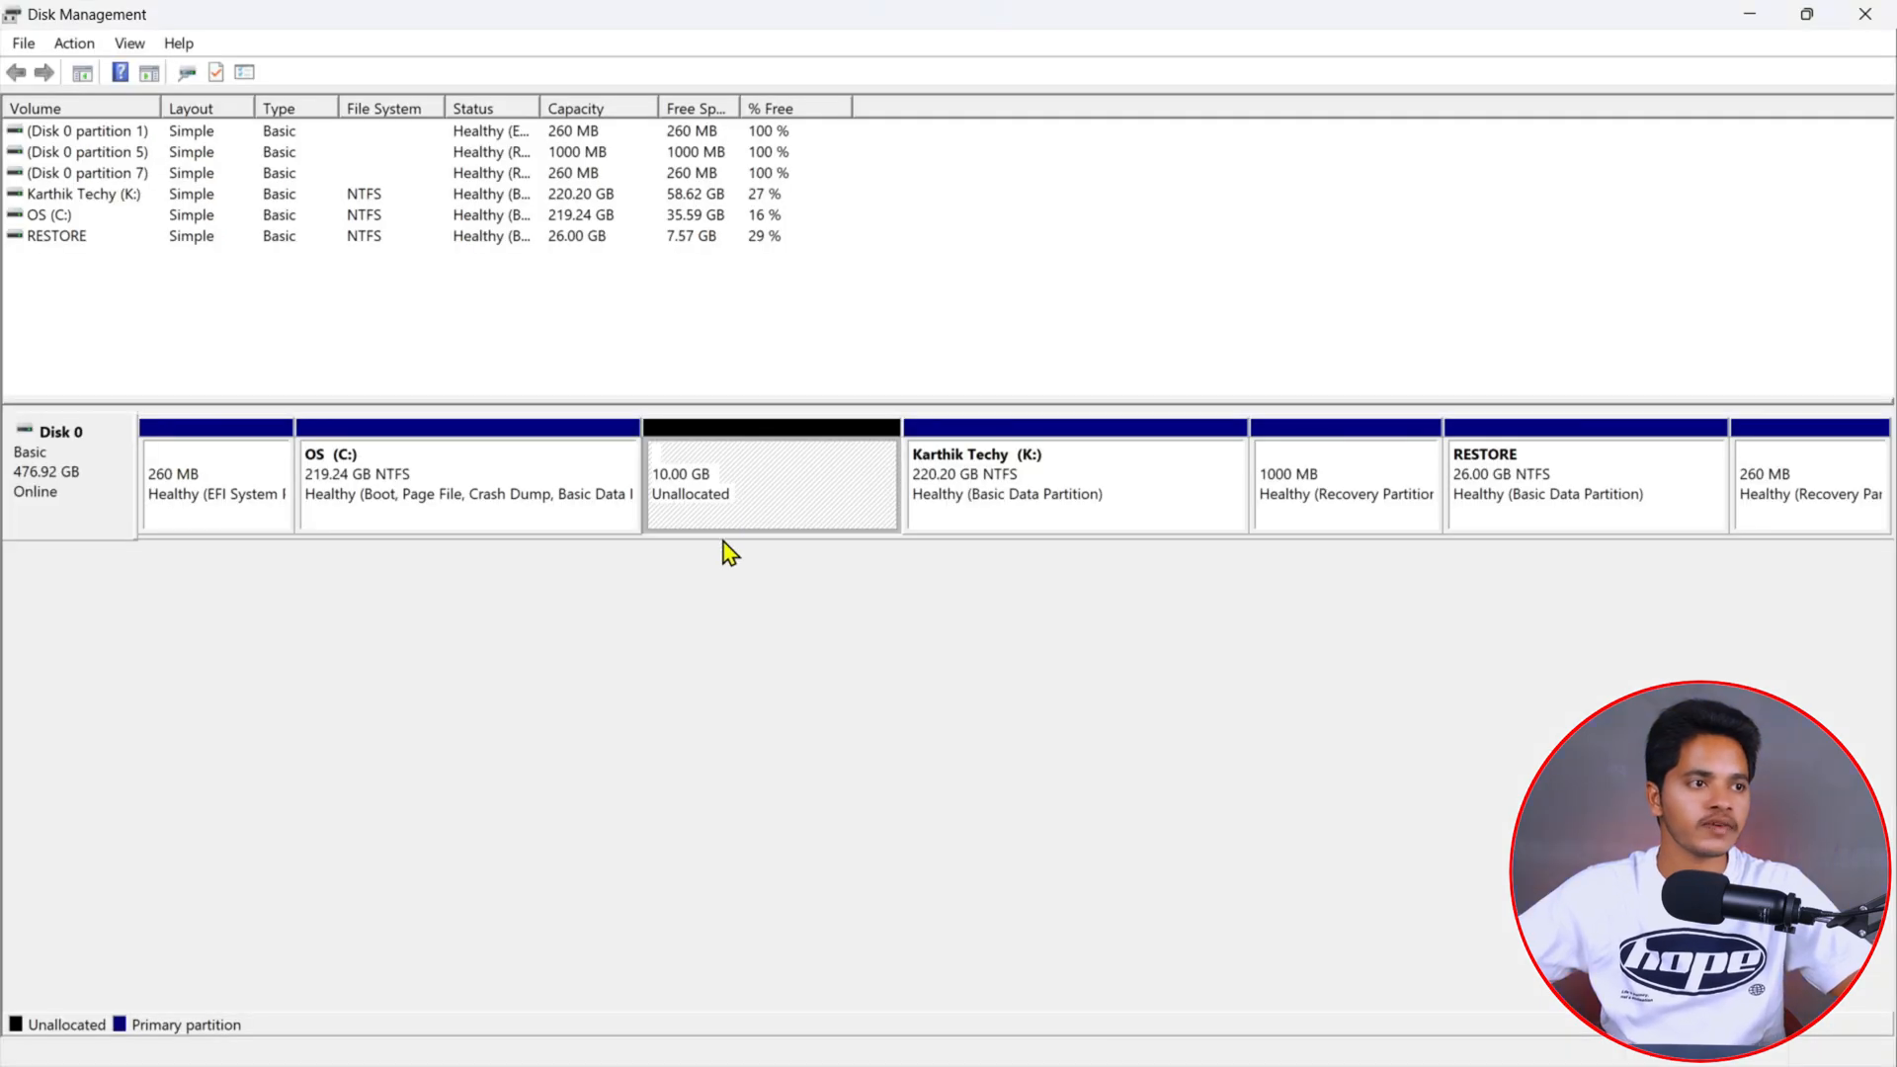
- Start a New Simple Volume on the 10 GB unallocated space at full size with drive letter A
right_click(758, 479)
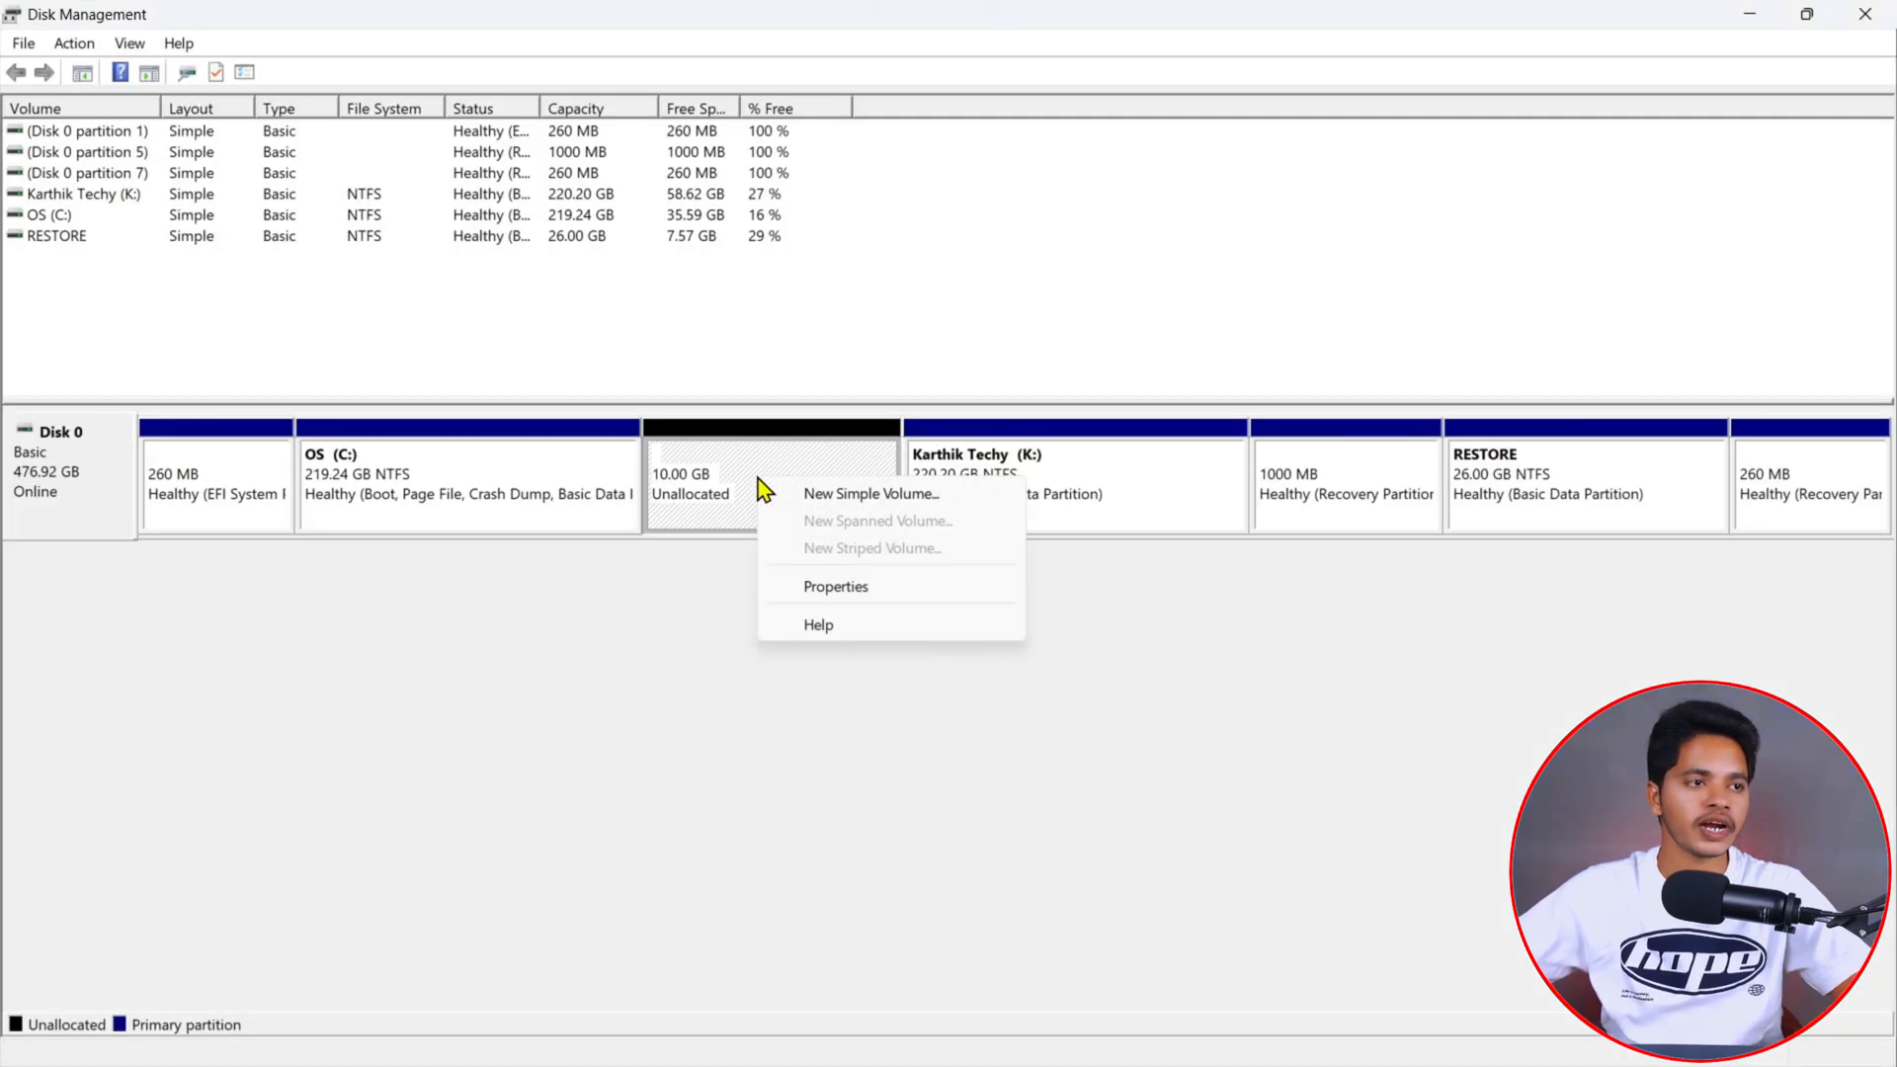
left_click(894, 494)
left_click(501, 583)
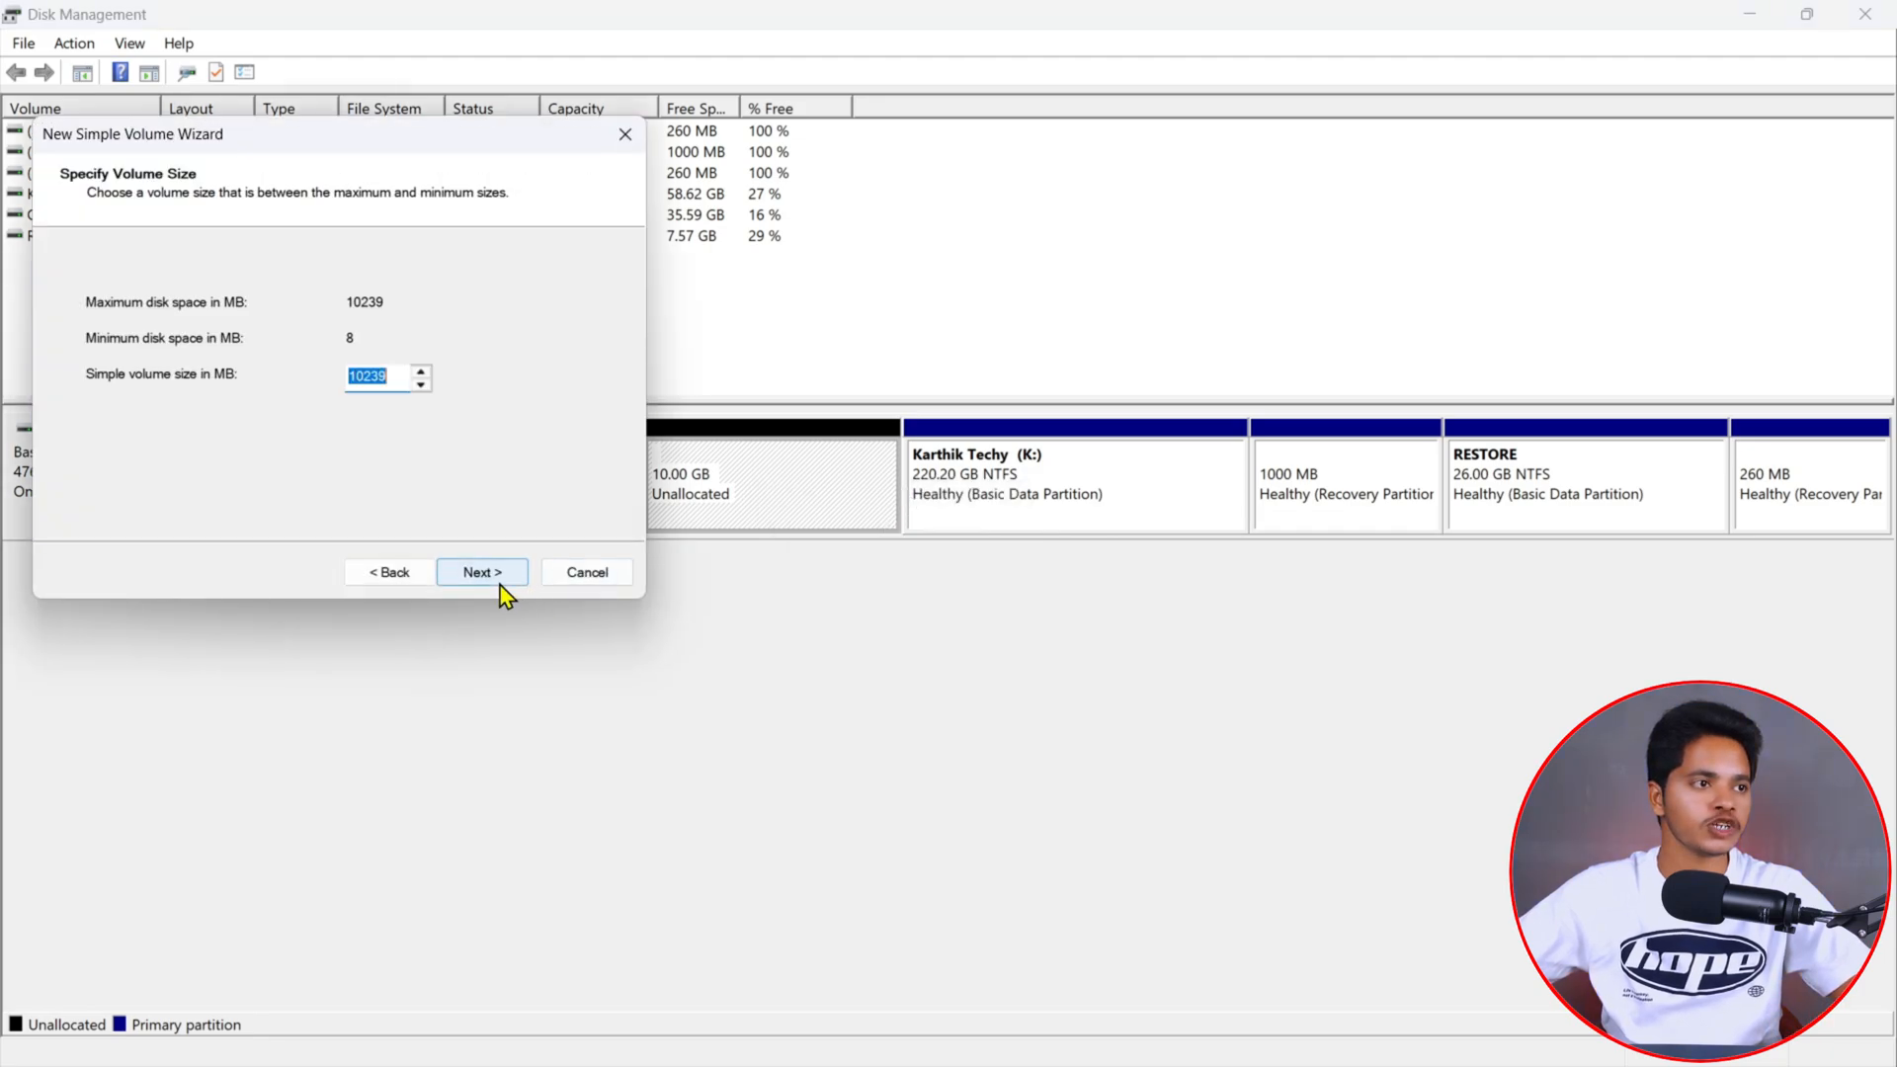
left_click(501, 586)
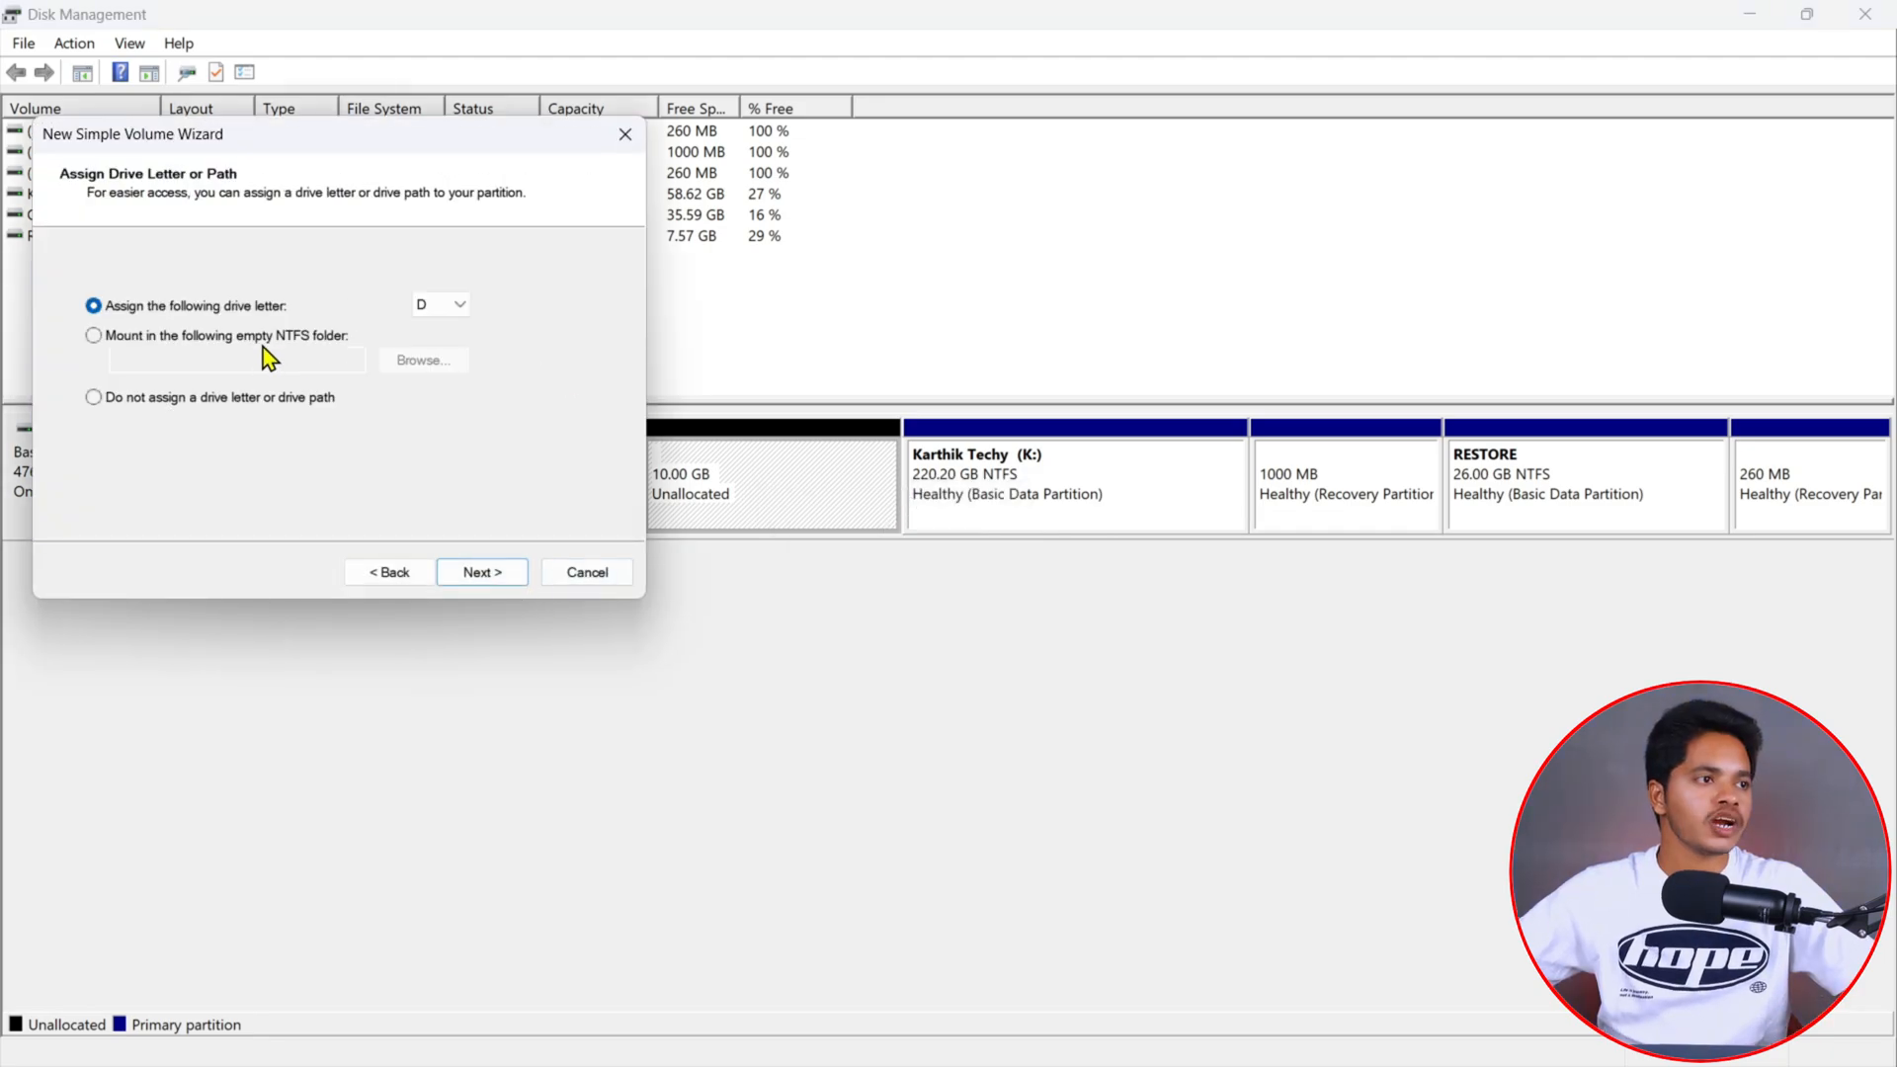
left_click(445, 313)
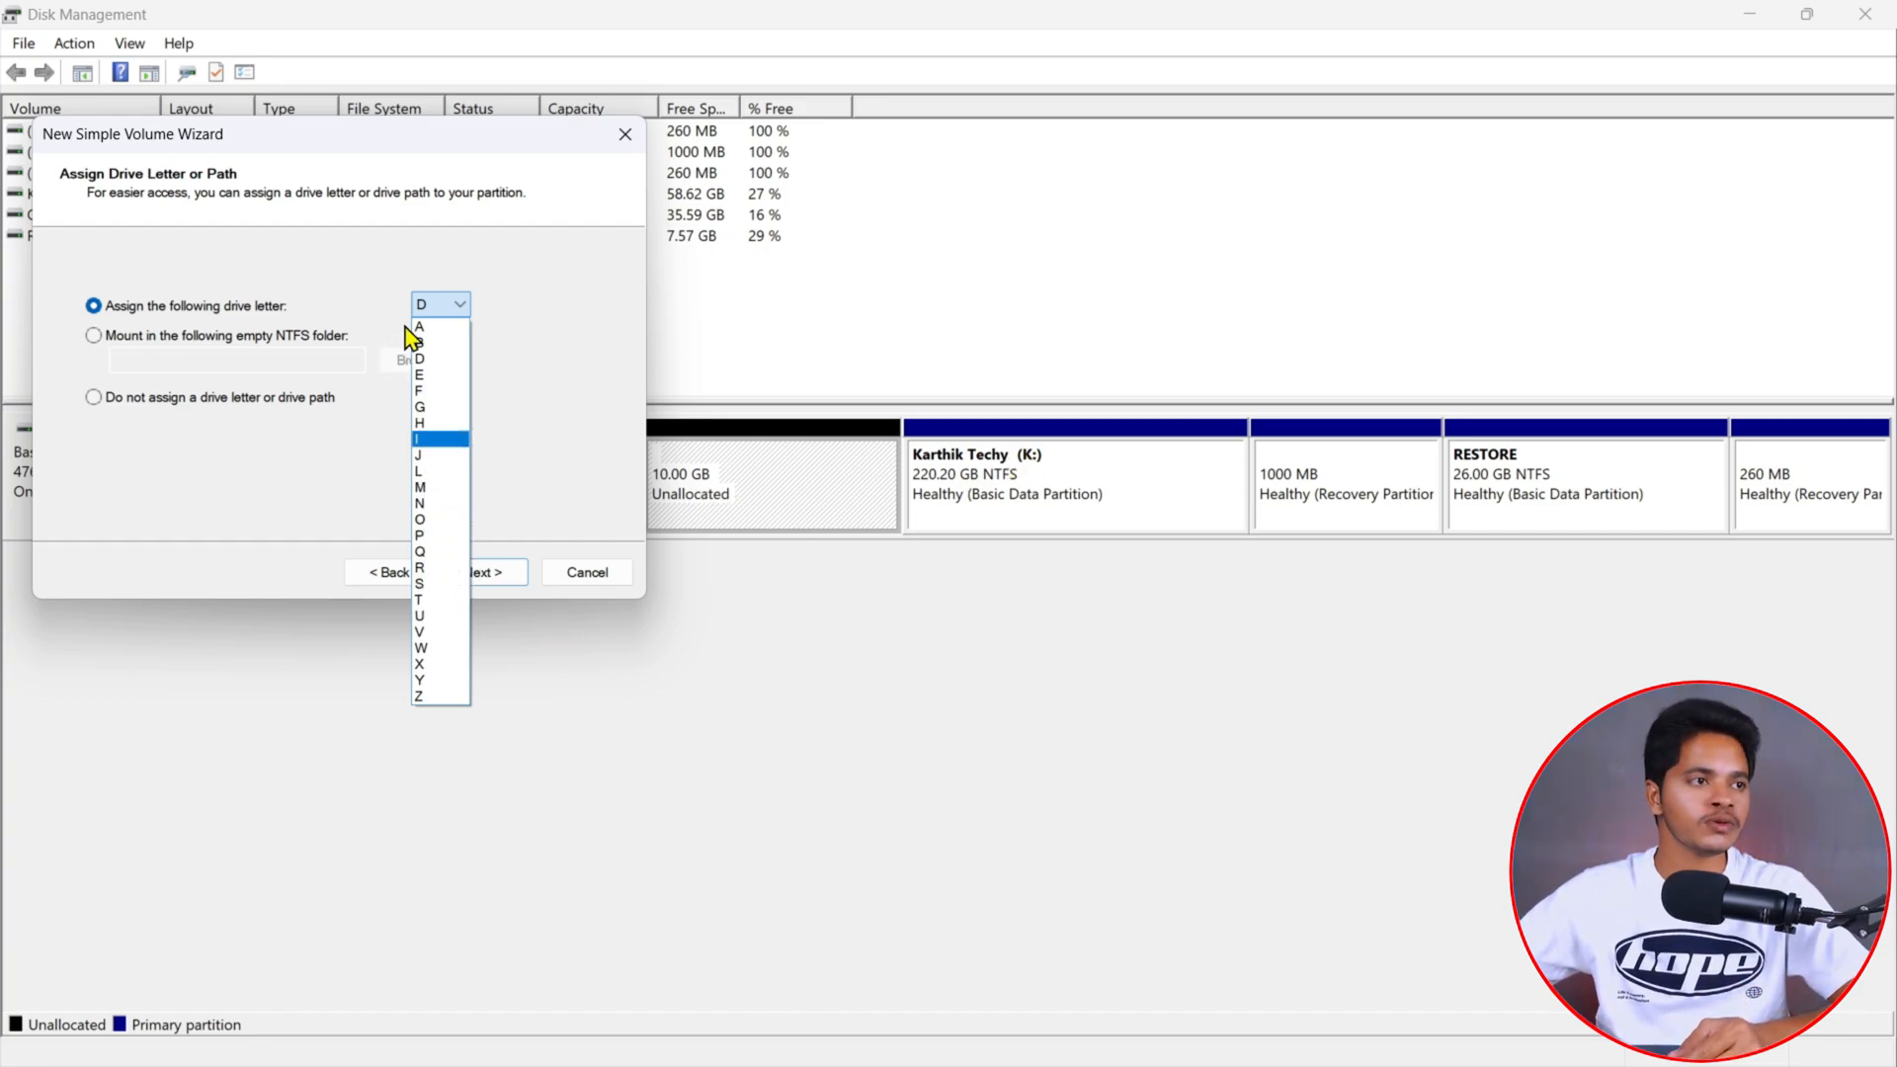
left_click(433, 328)
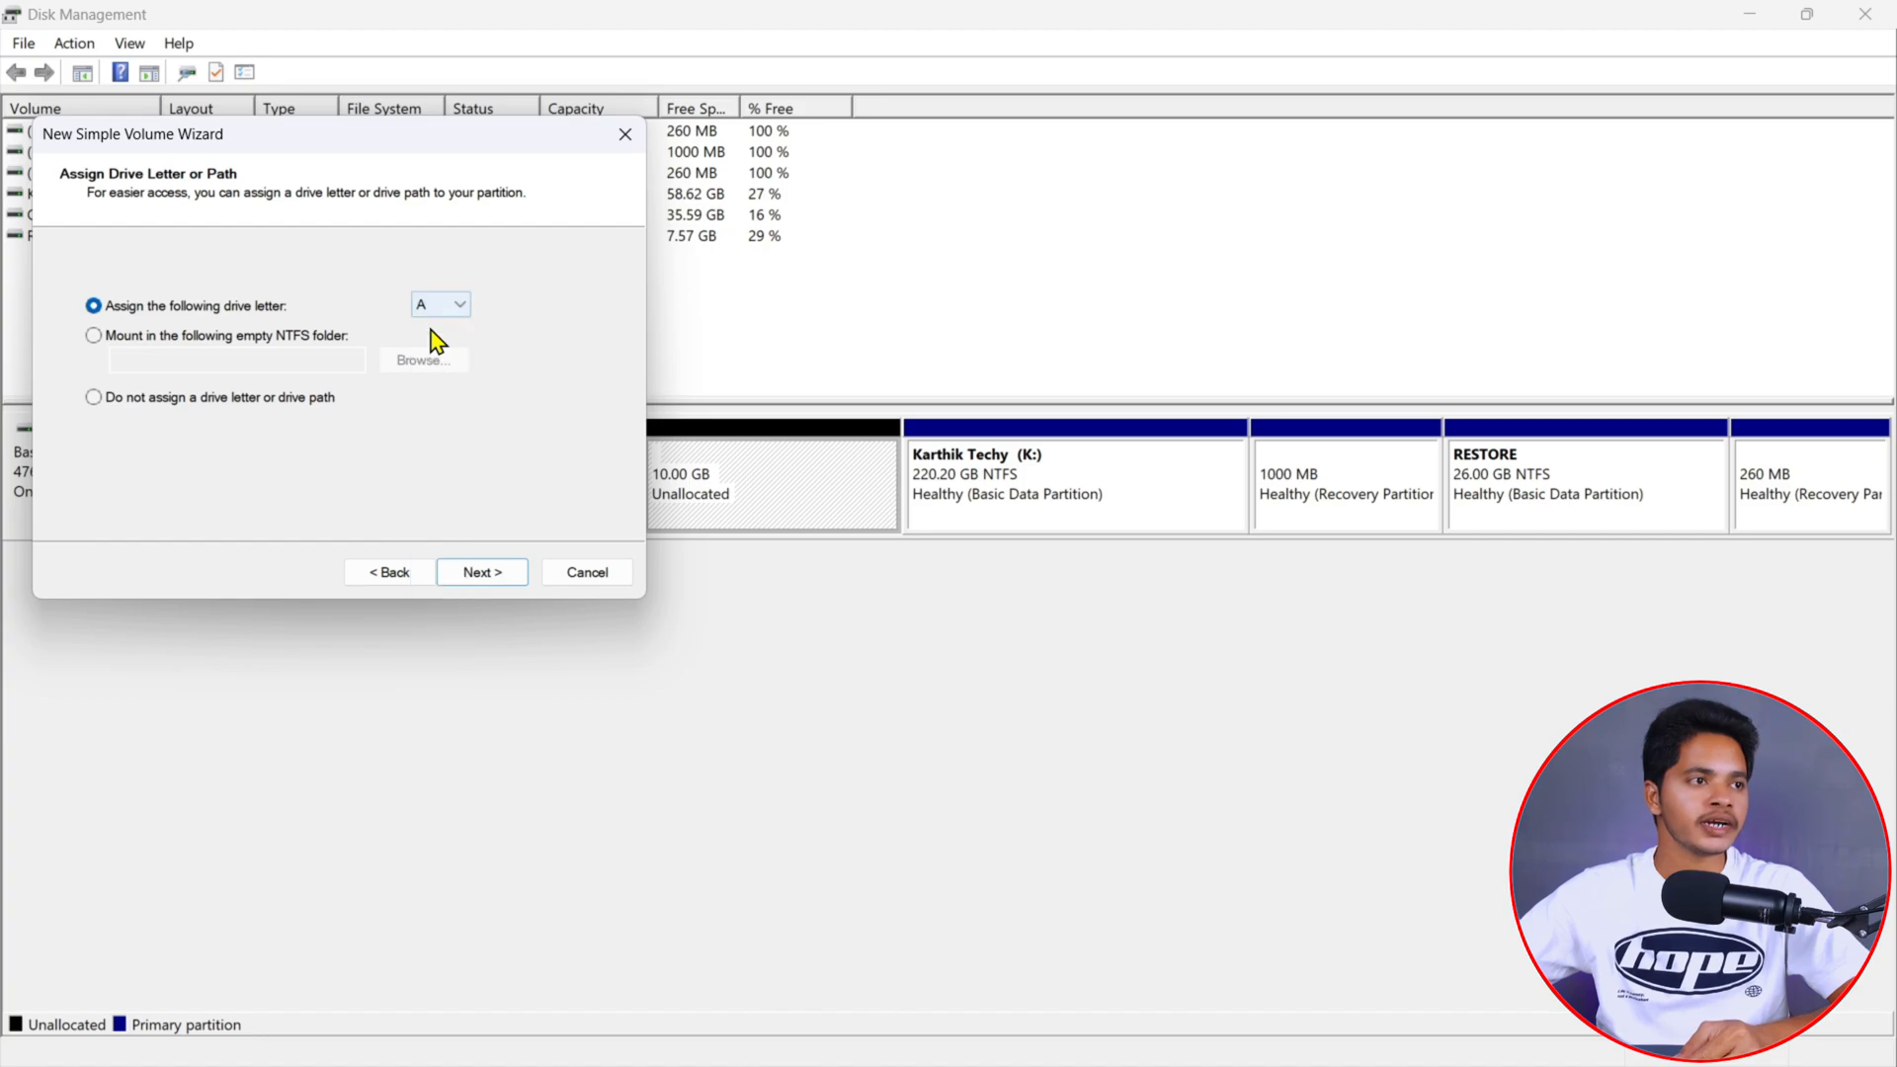
left_click(478, 581)
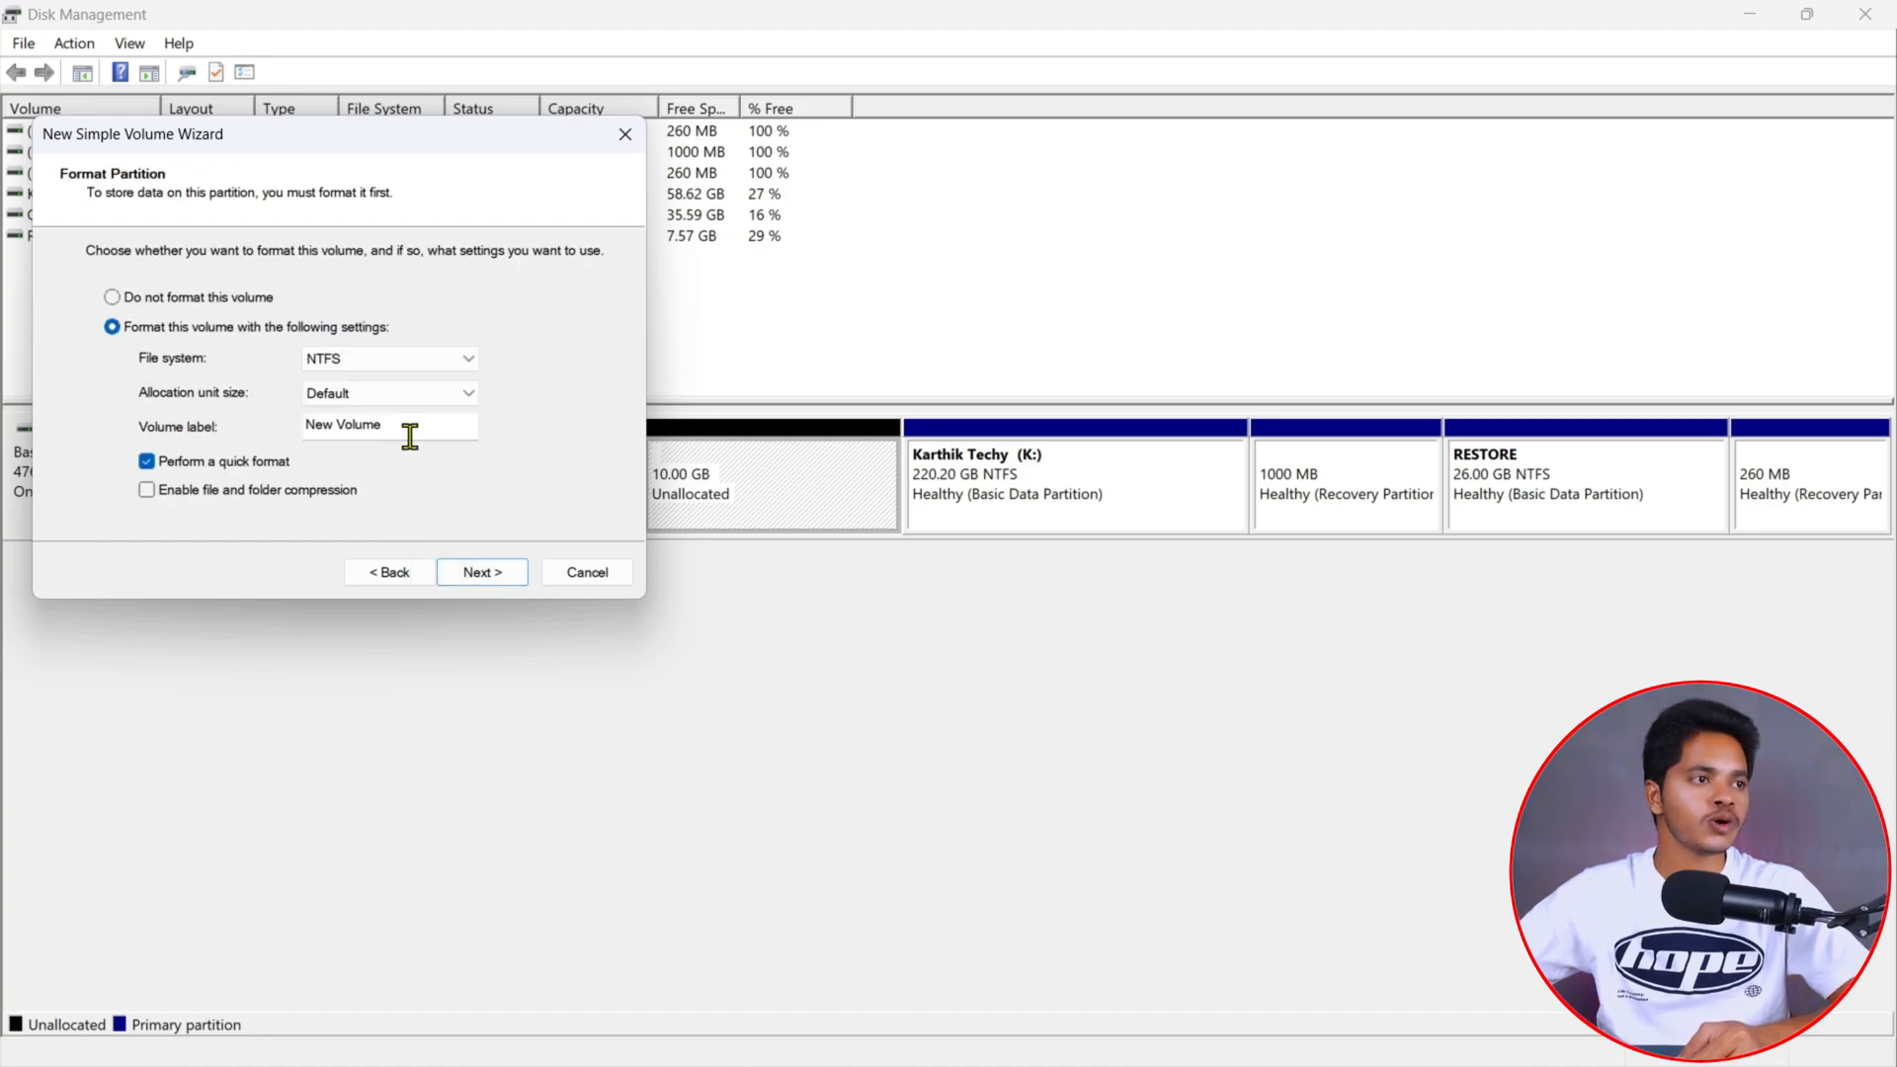
- Label the new NTFS volume KTTV11 and finish the wizard
left_click_drag(419, 425, 255, 434)
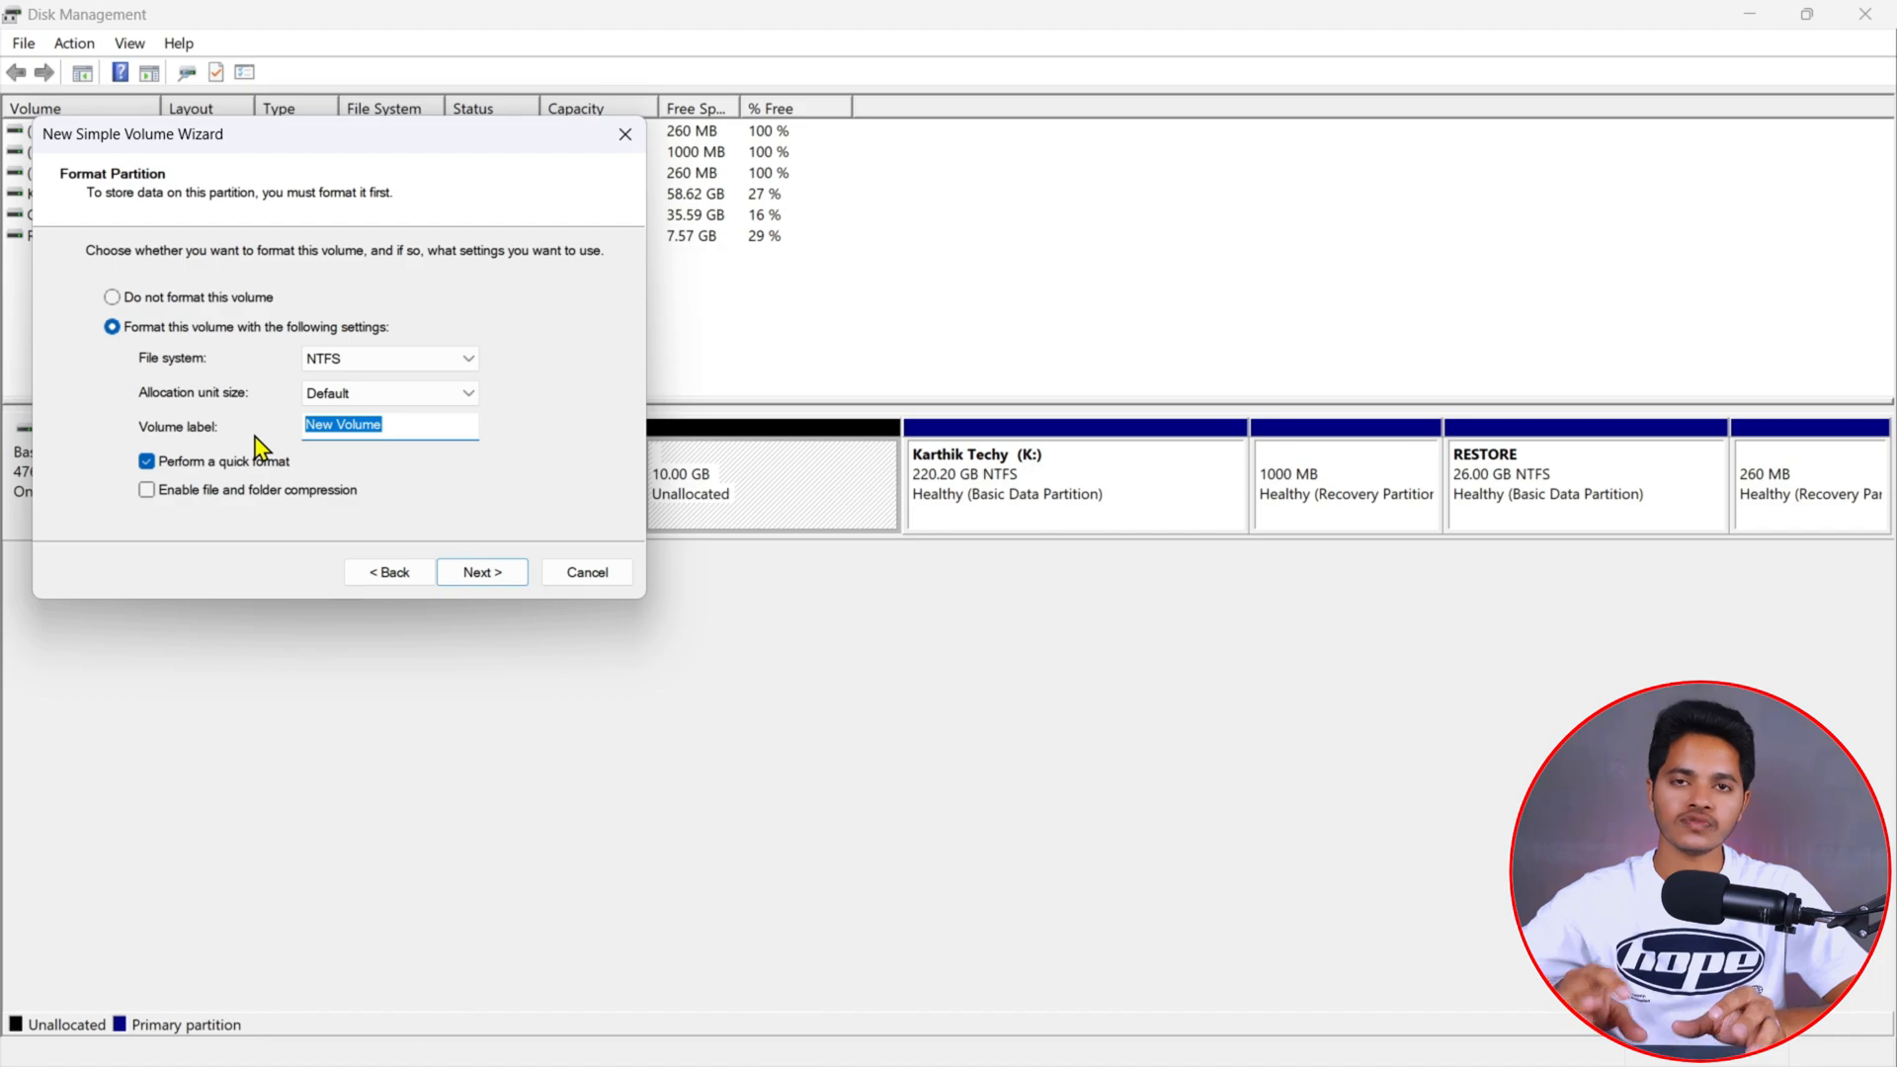
type("KT")
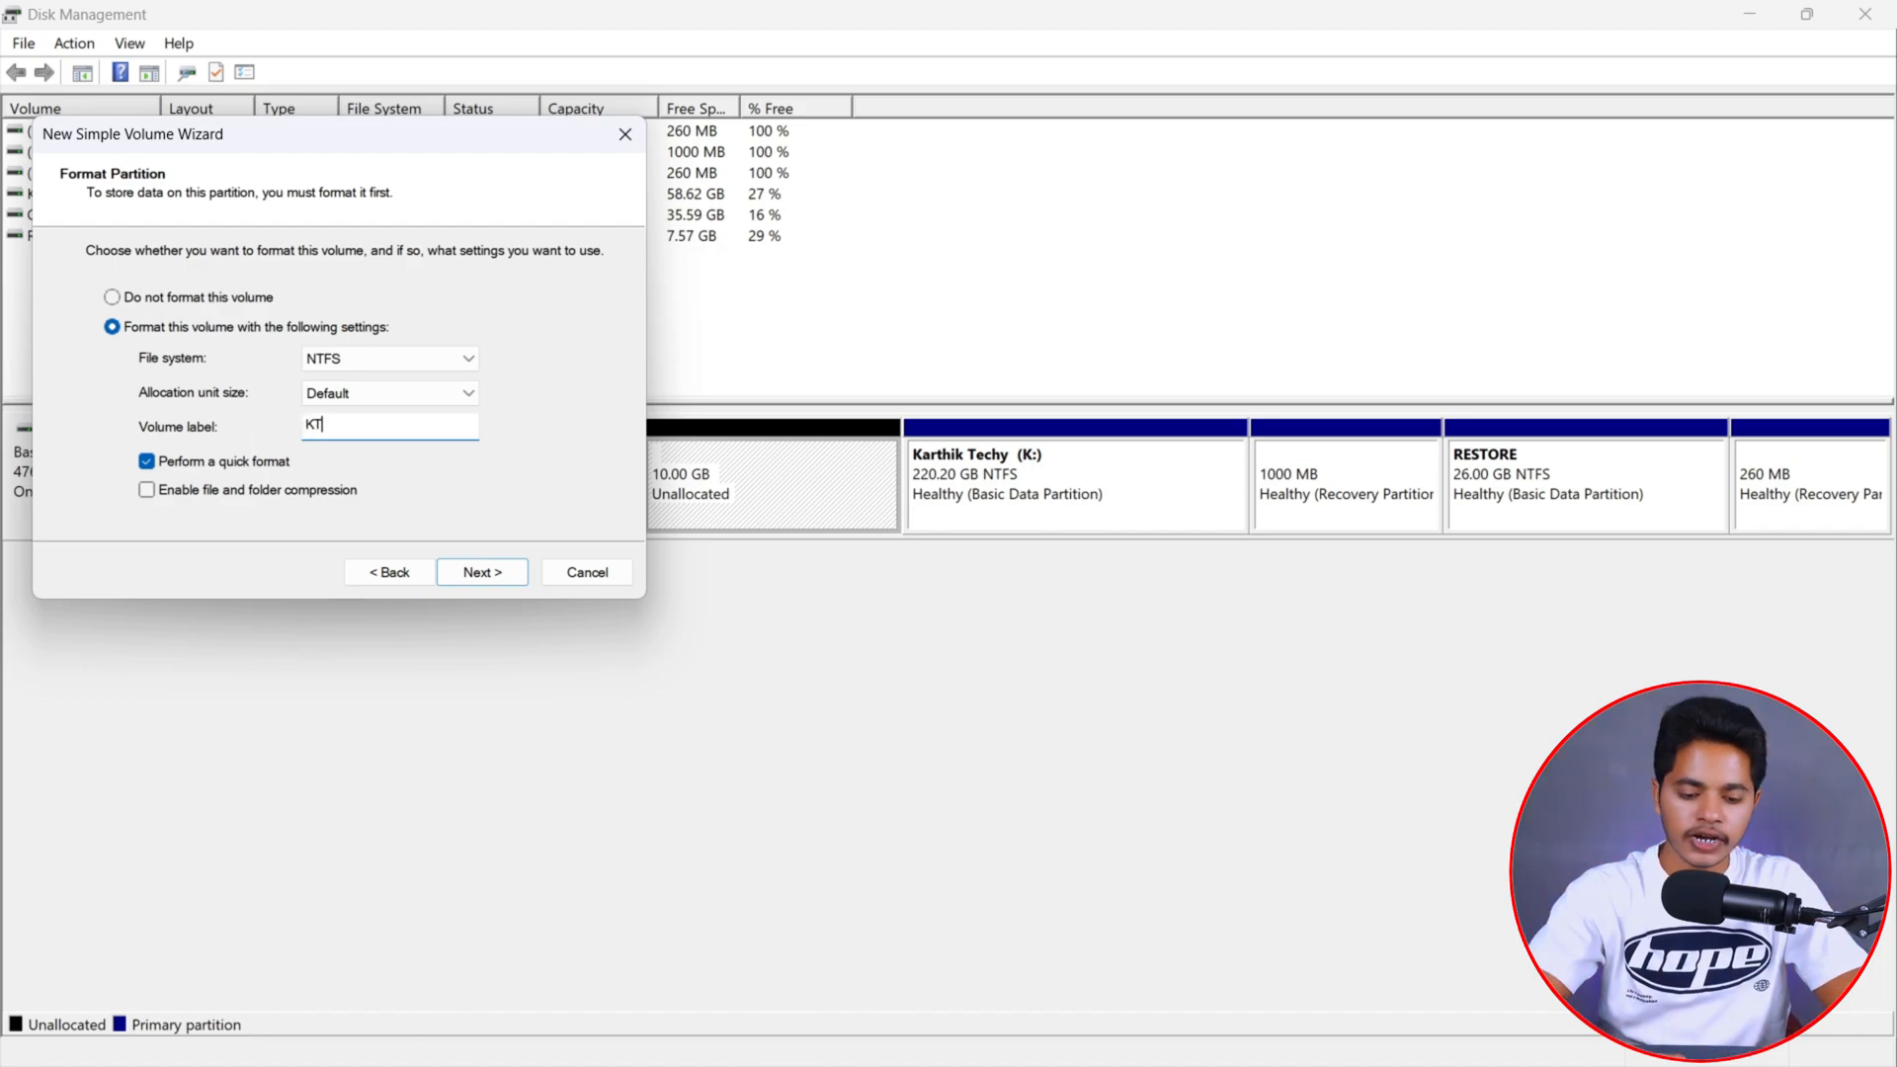
type("TV11")
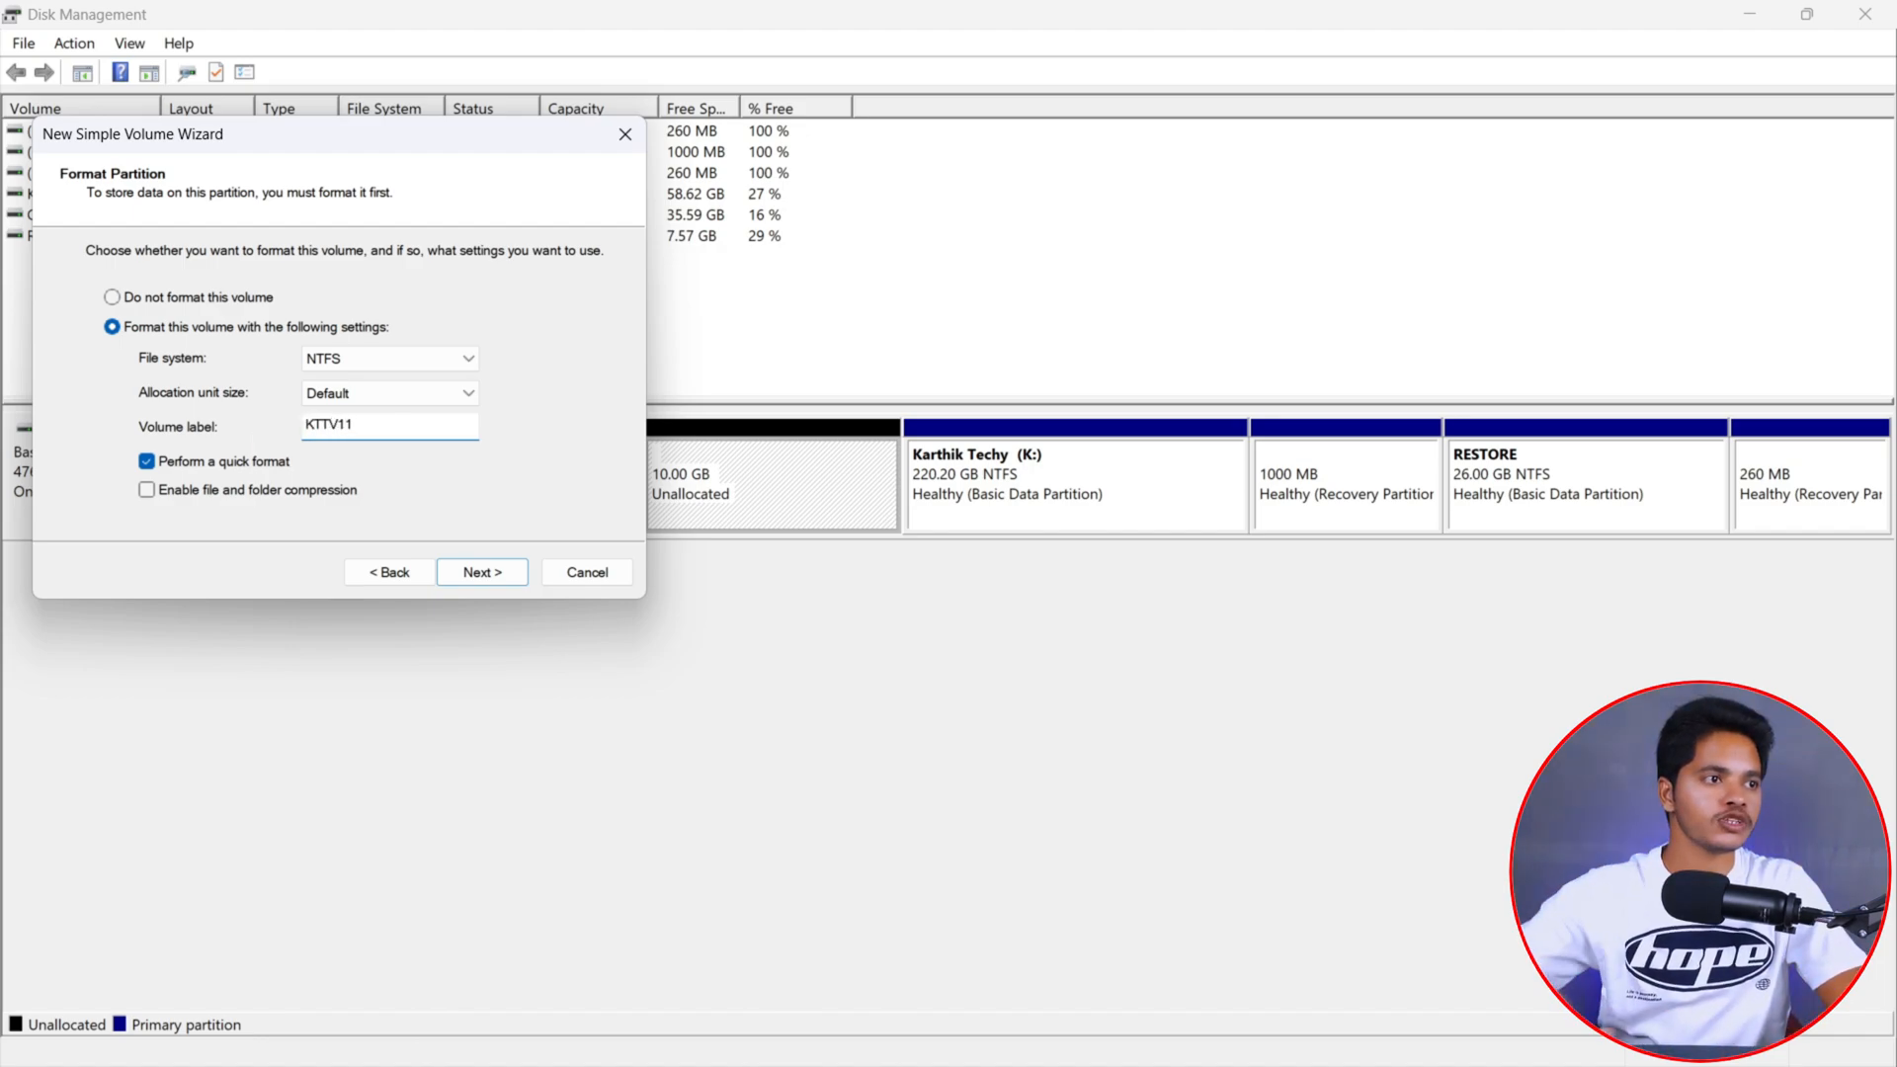
left_click(488, 578)
left_click(484, 573)
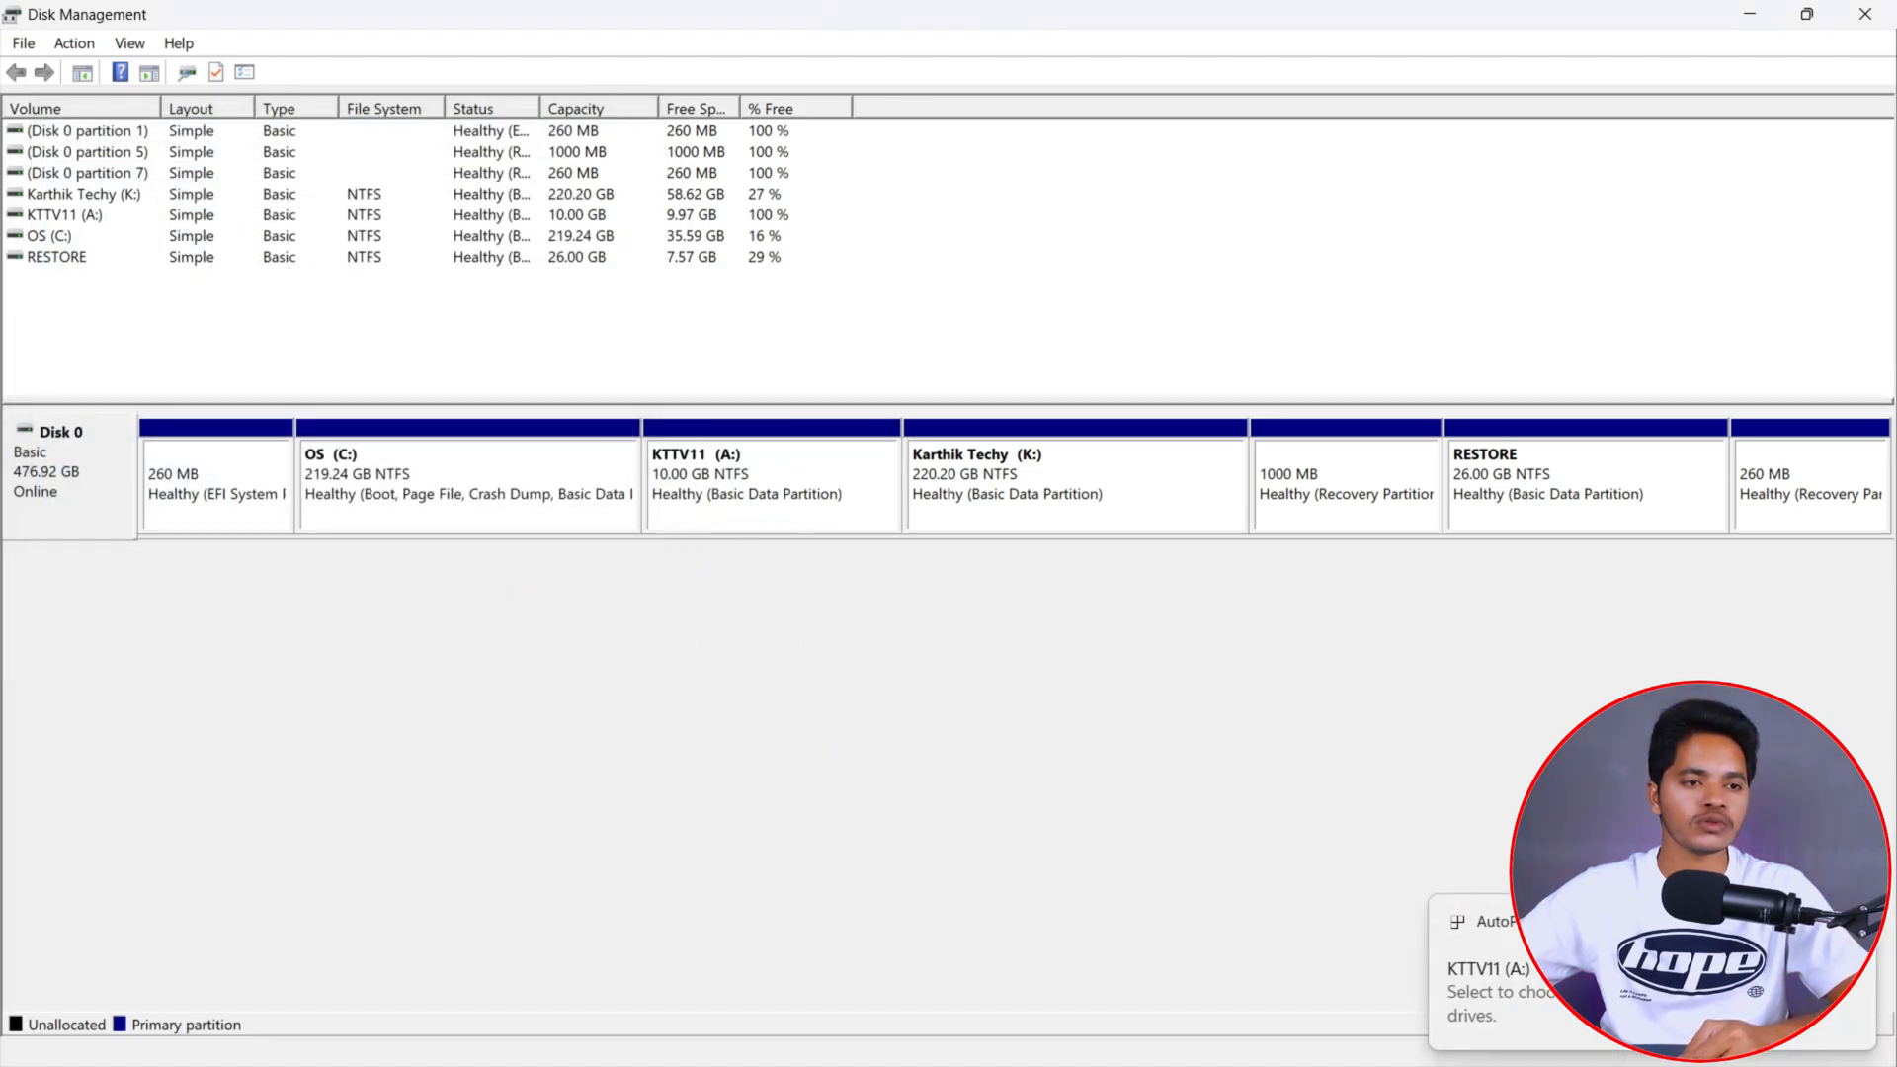
- Open the new KTTV11 (A:) drive in File Explorer to inspect it
key("super+e")
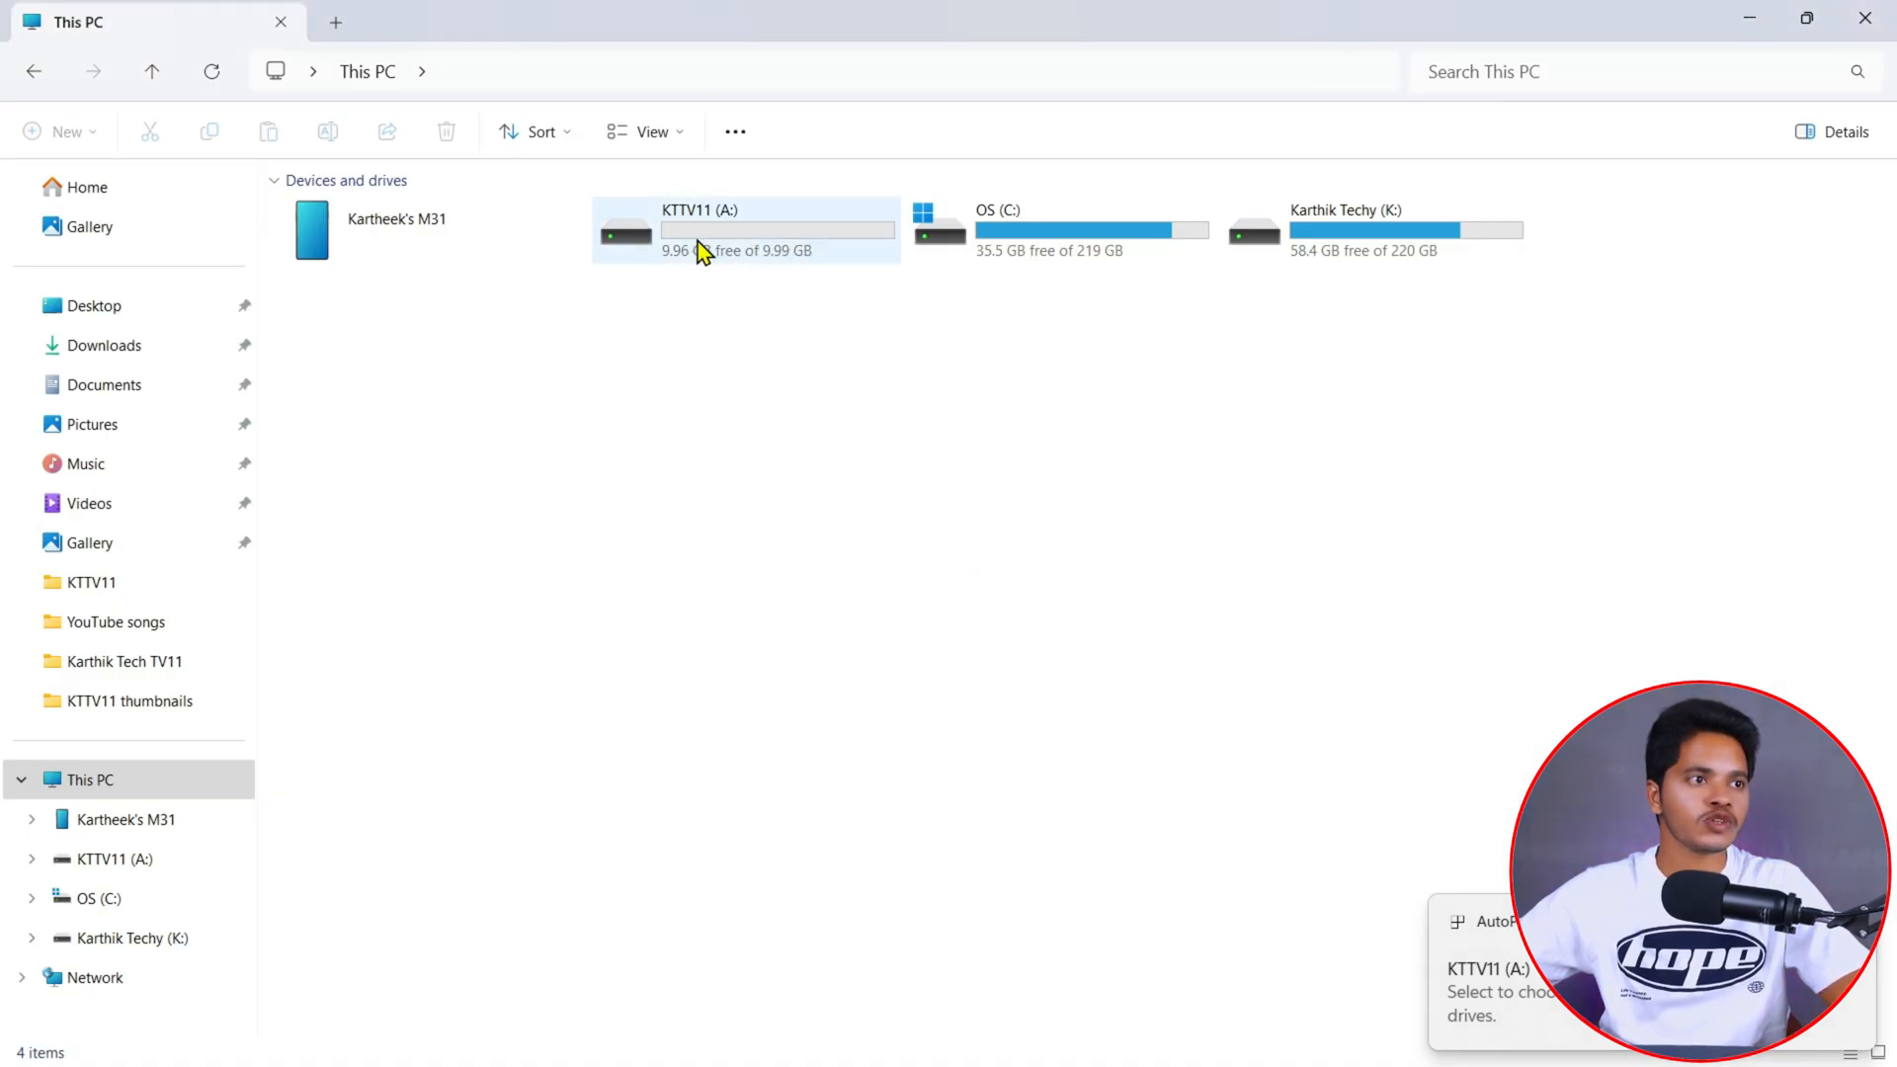
mouse_move(741, 246)
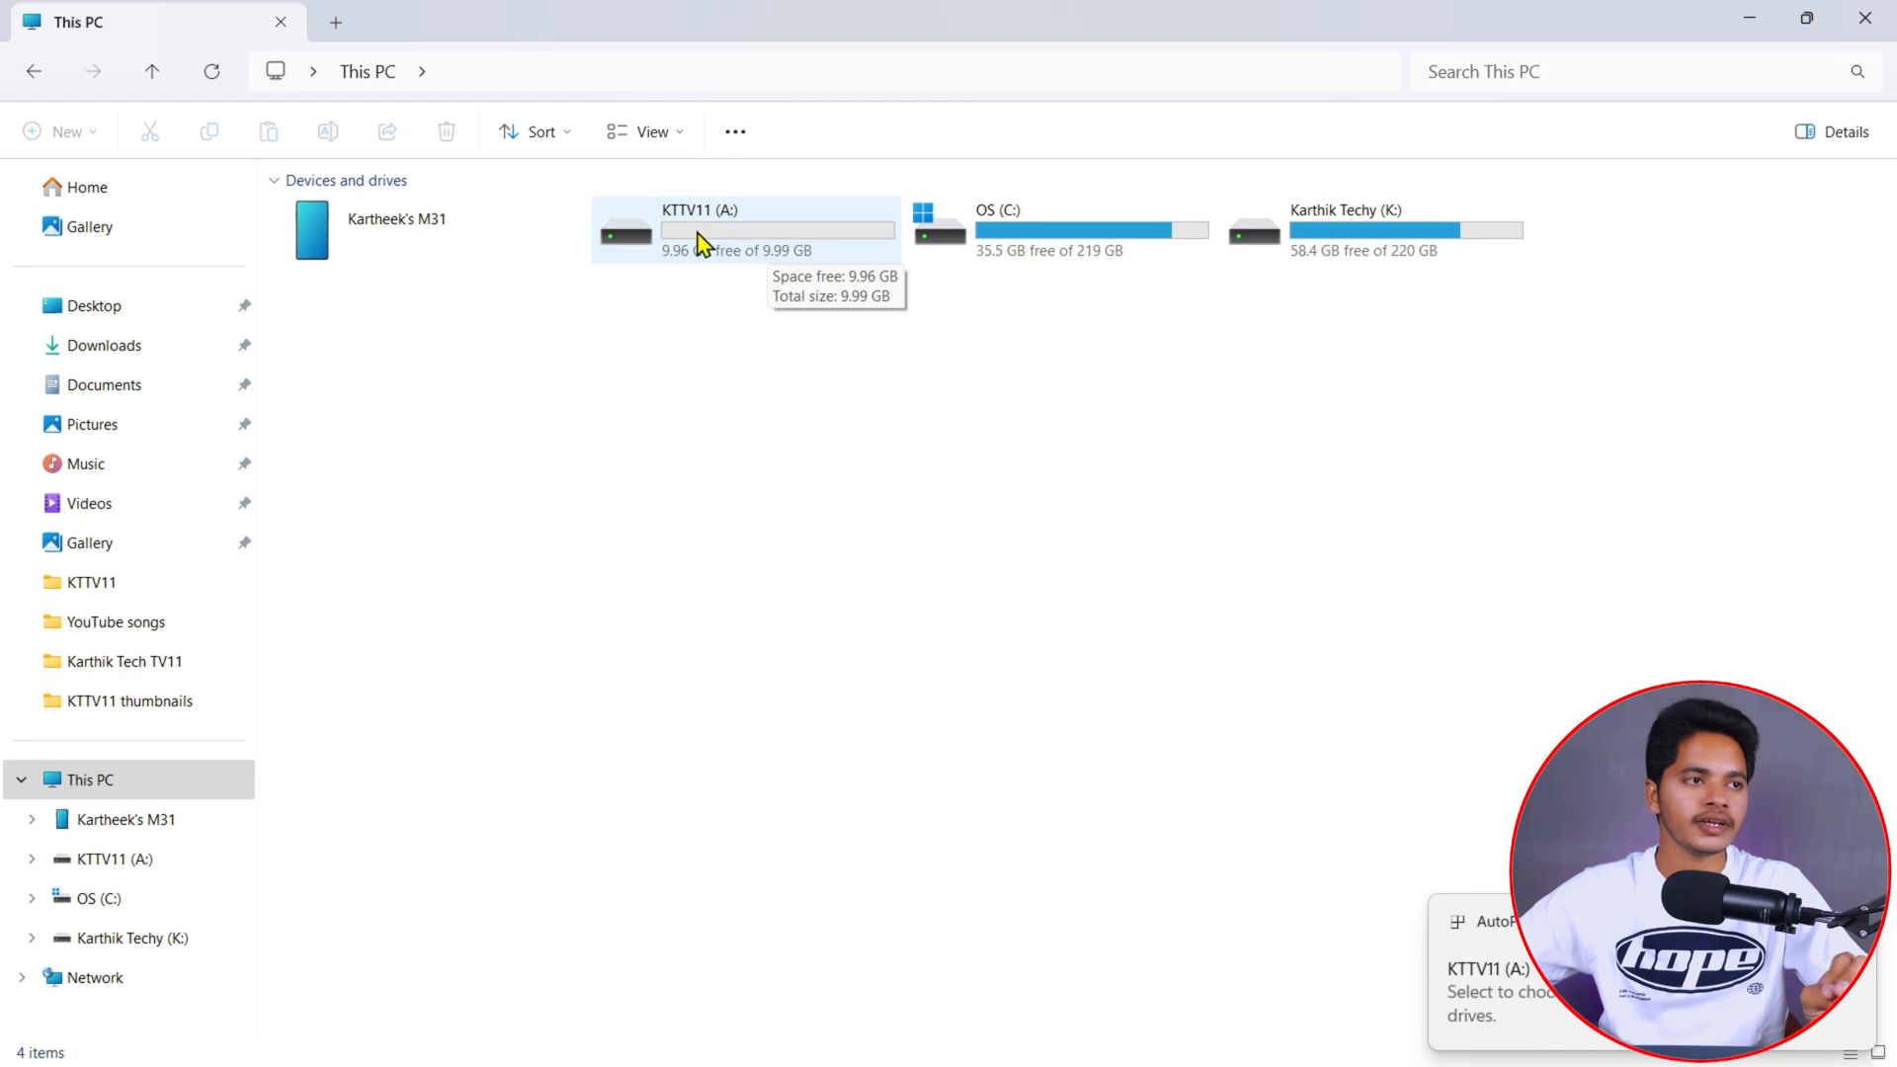
double_click(725, 247)
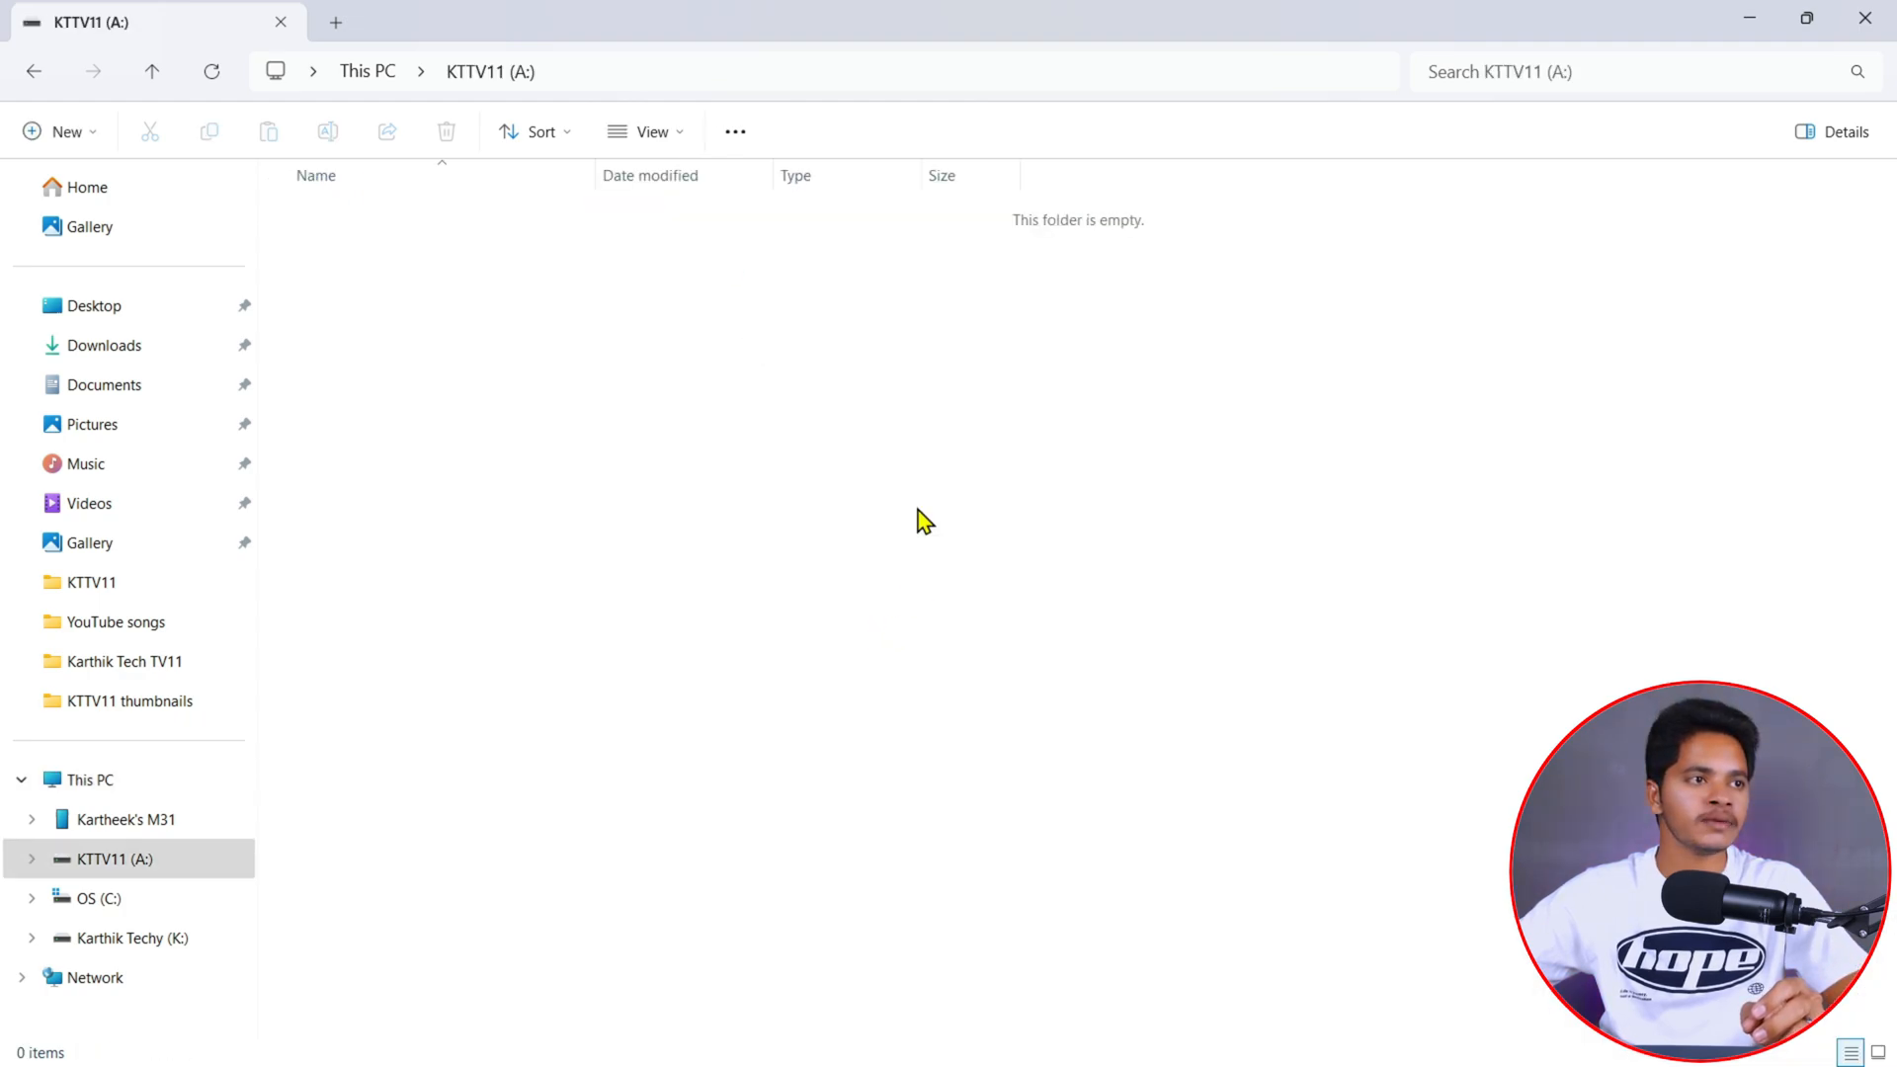
left_click(349, 71)
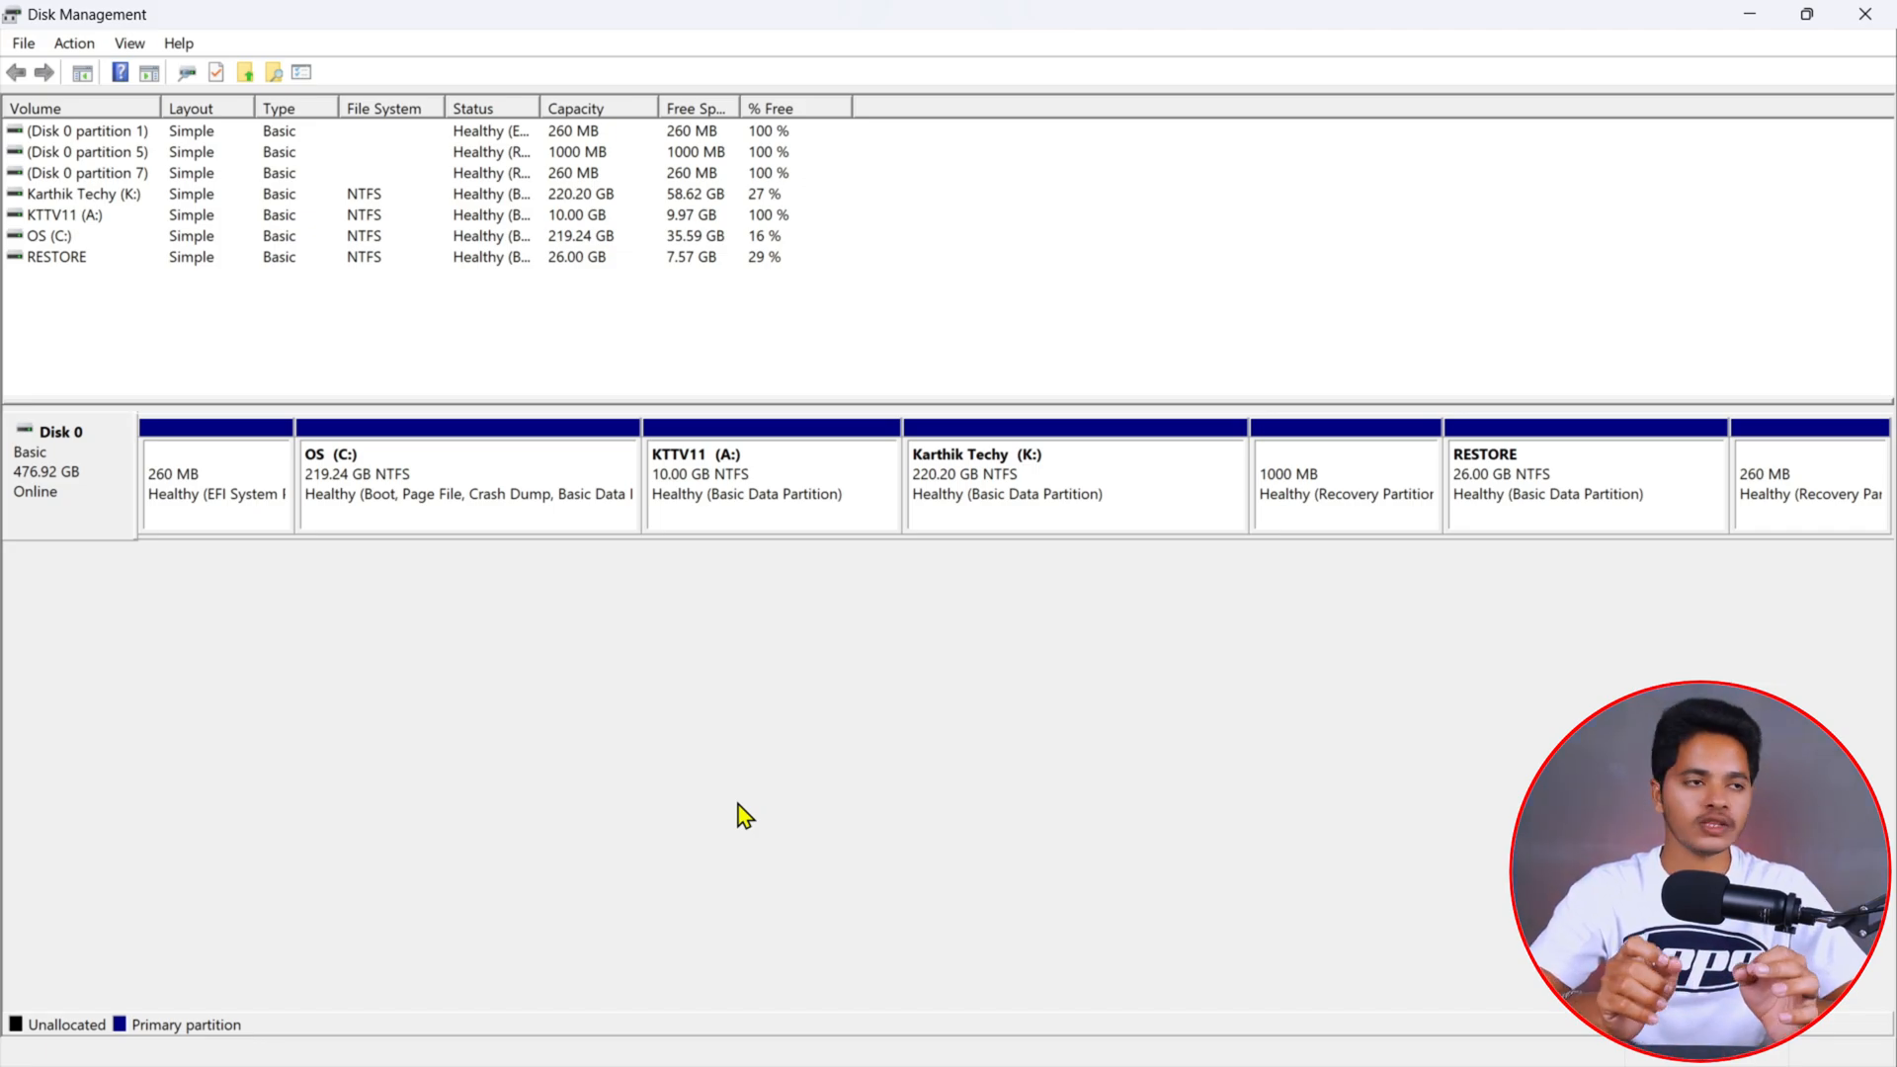
- Delete the KTTV11 (A:) volume
left_click(841, 485)
right_click(818, 461)
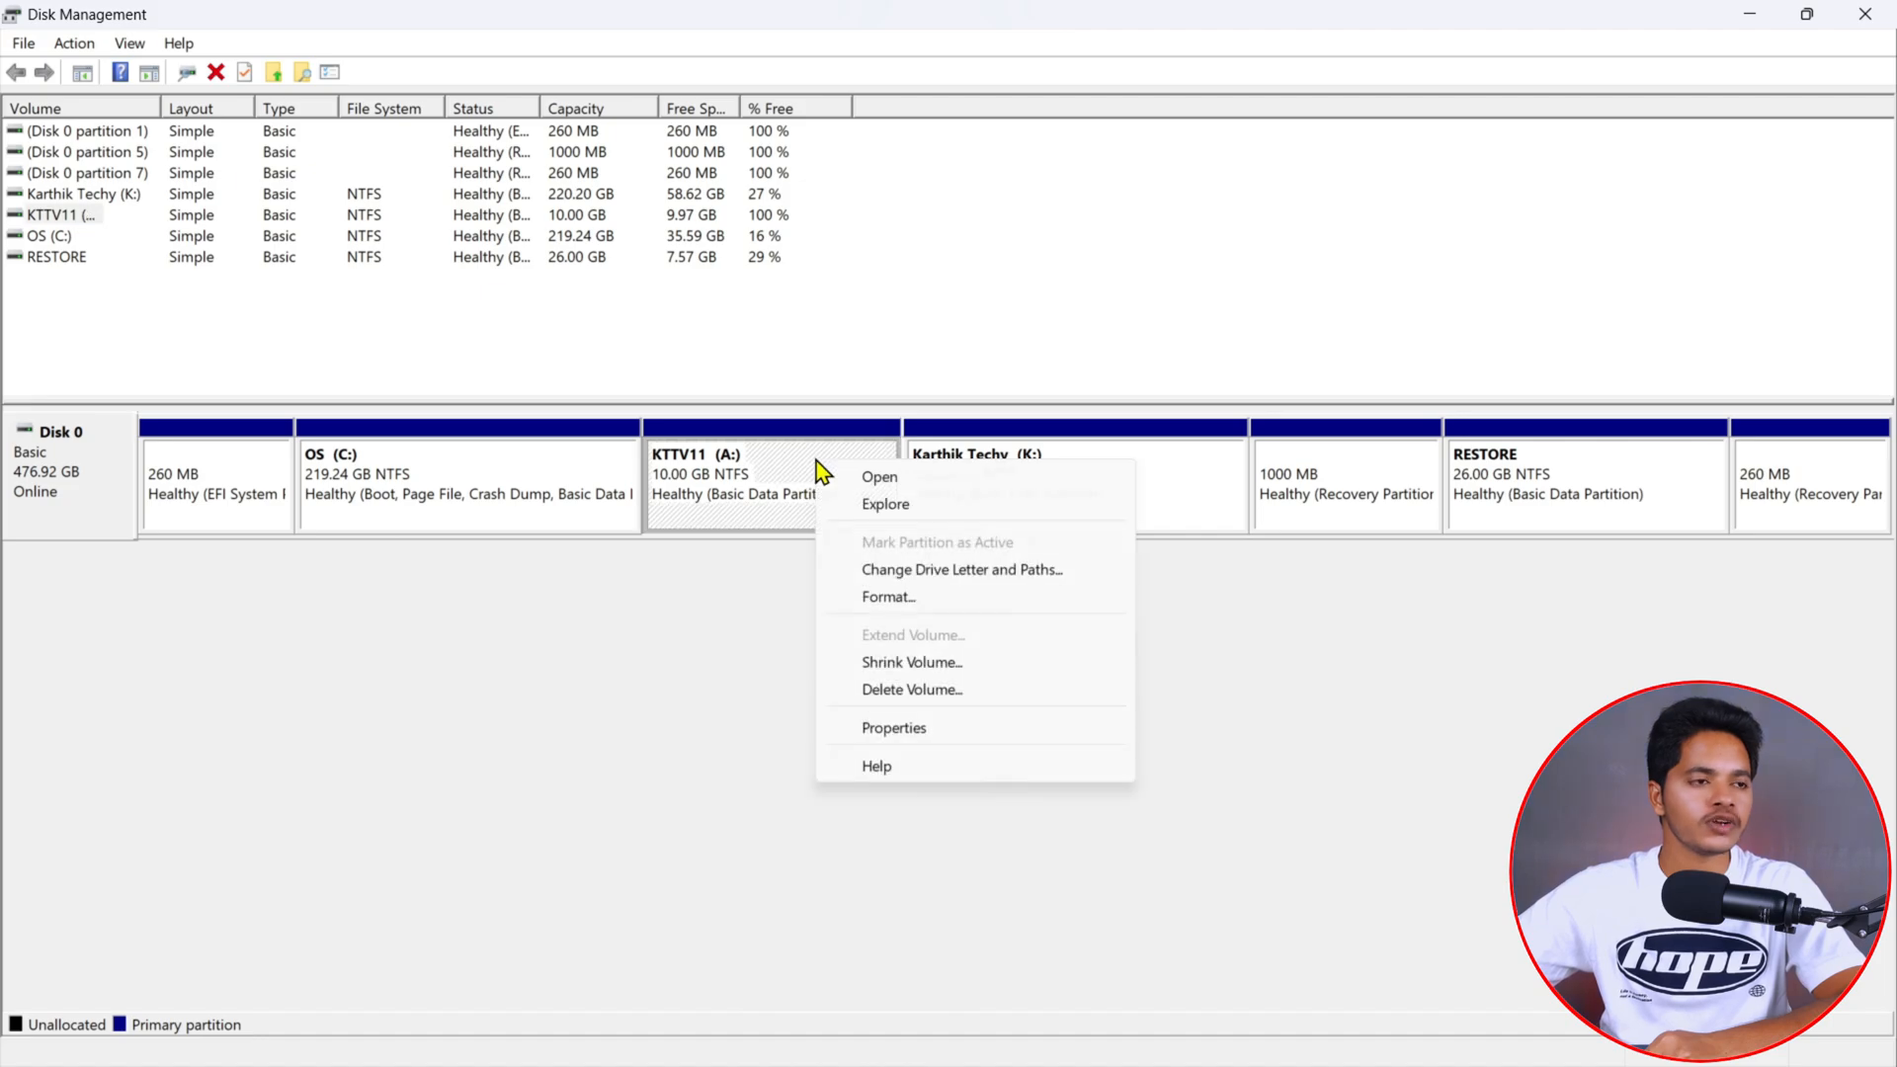
left_click(1003, 695)
left_click(1034, 731)
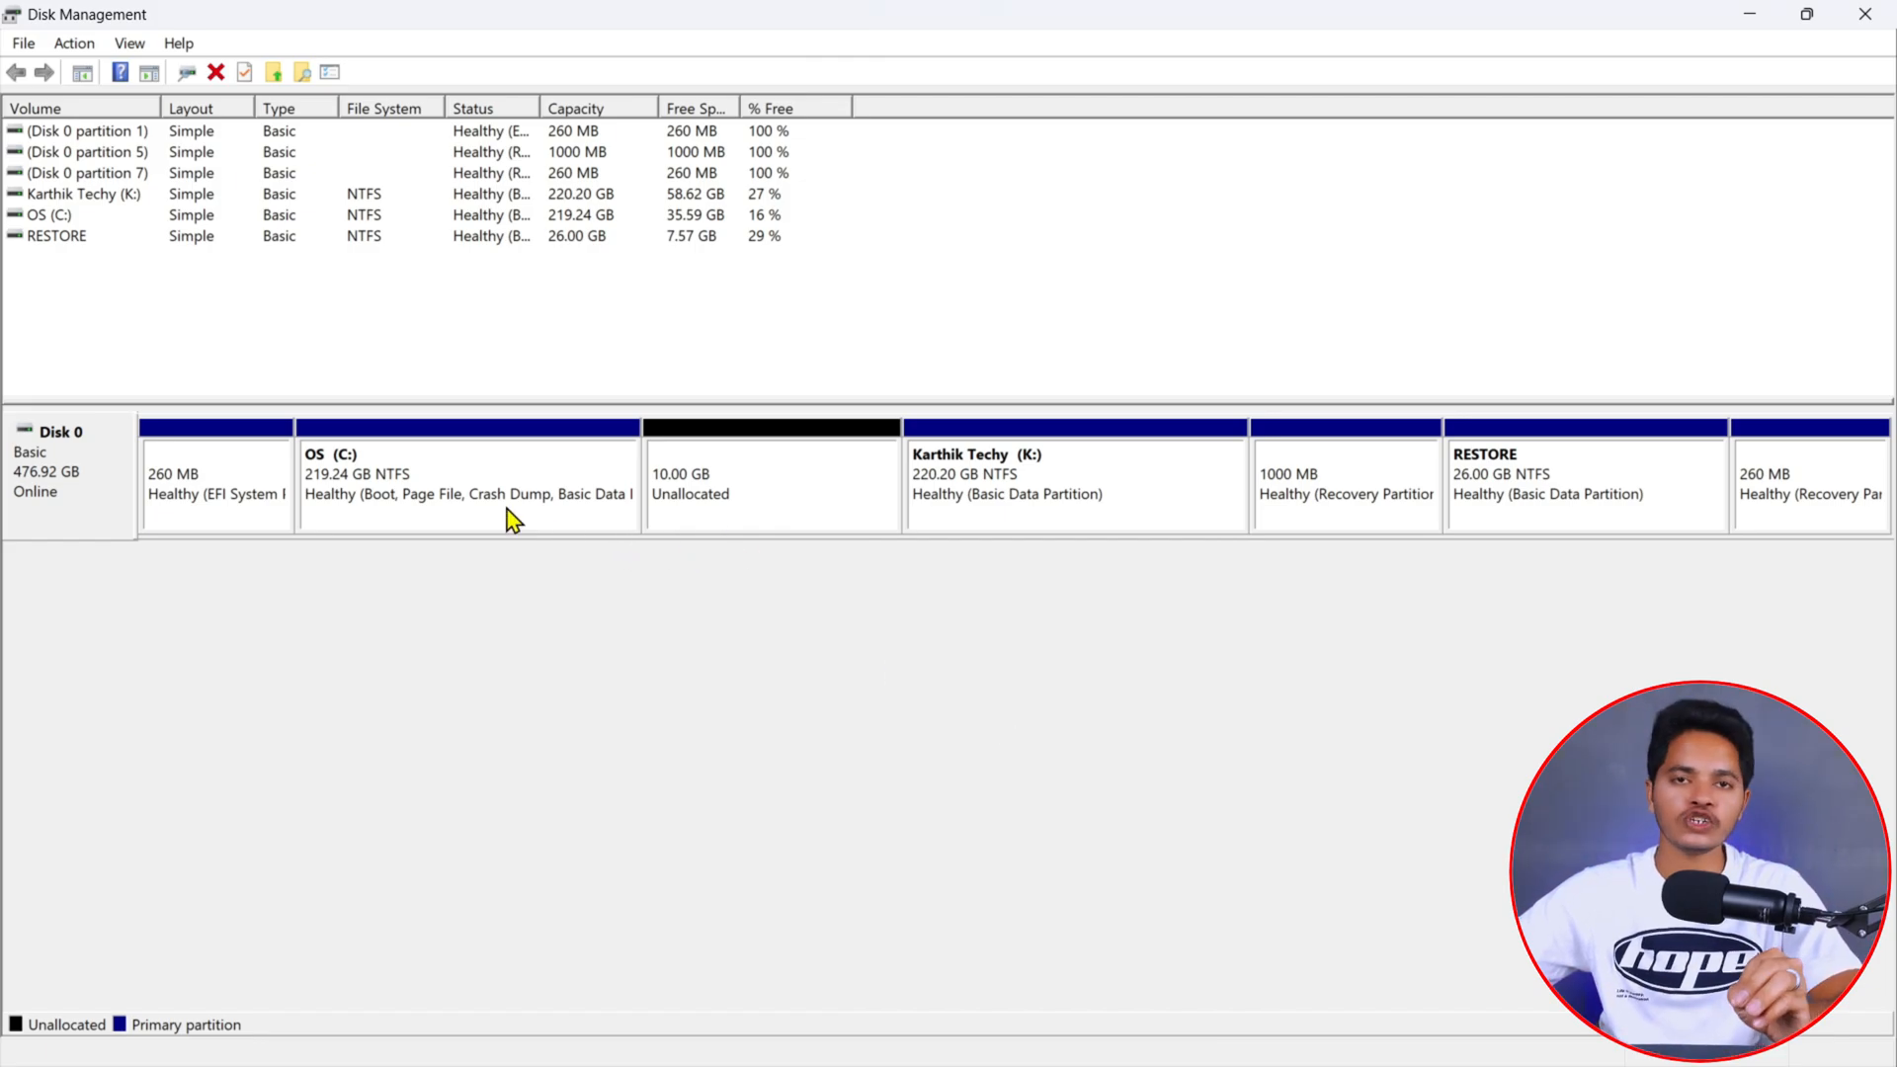
- Extend the C: drive with the 10239 MB of unallocated space and close Disk Management
right_click(471, 457)
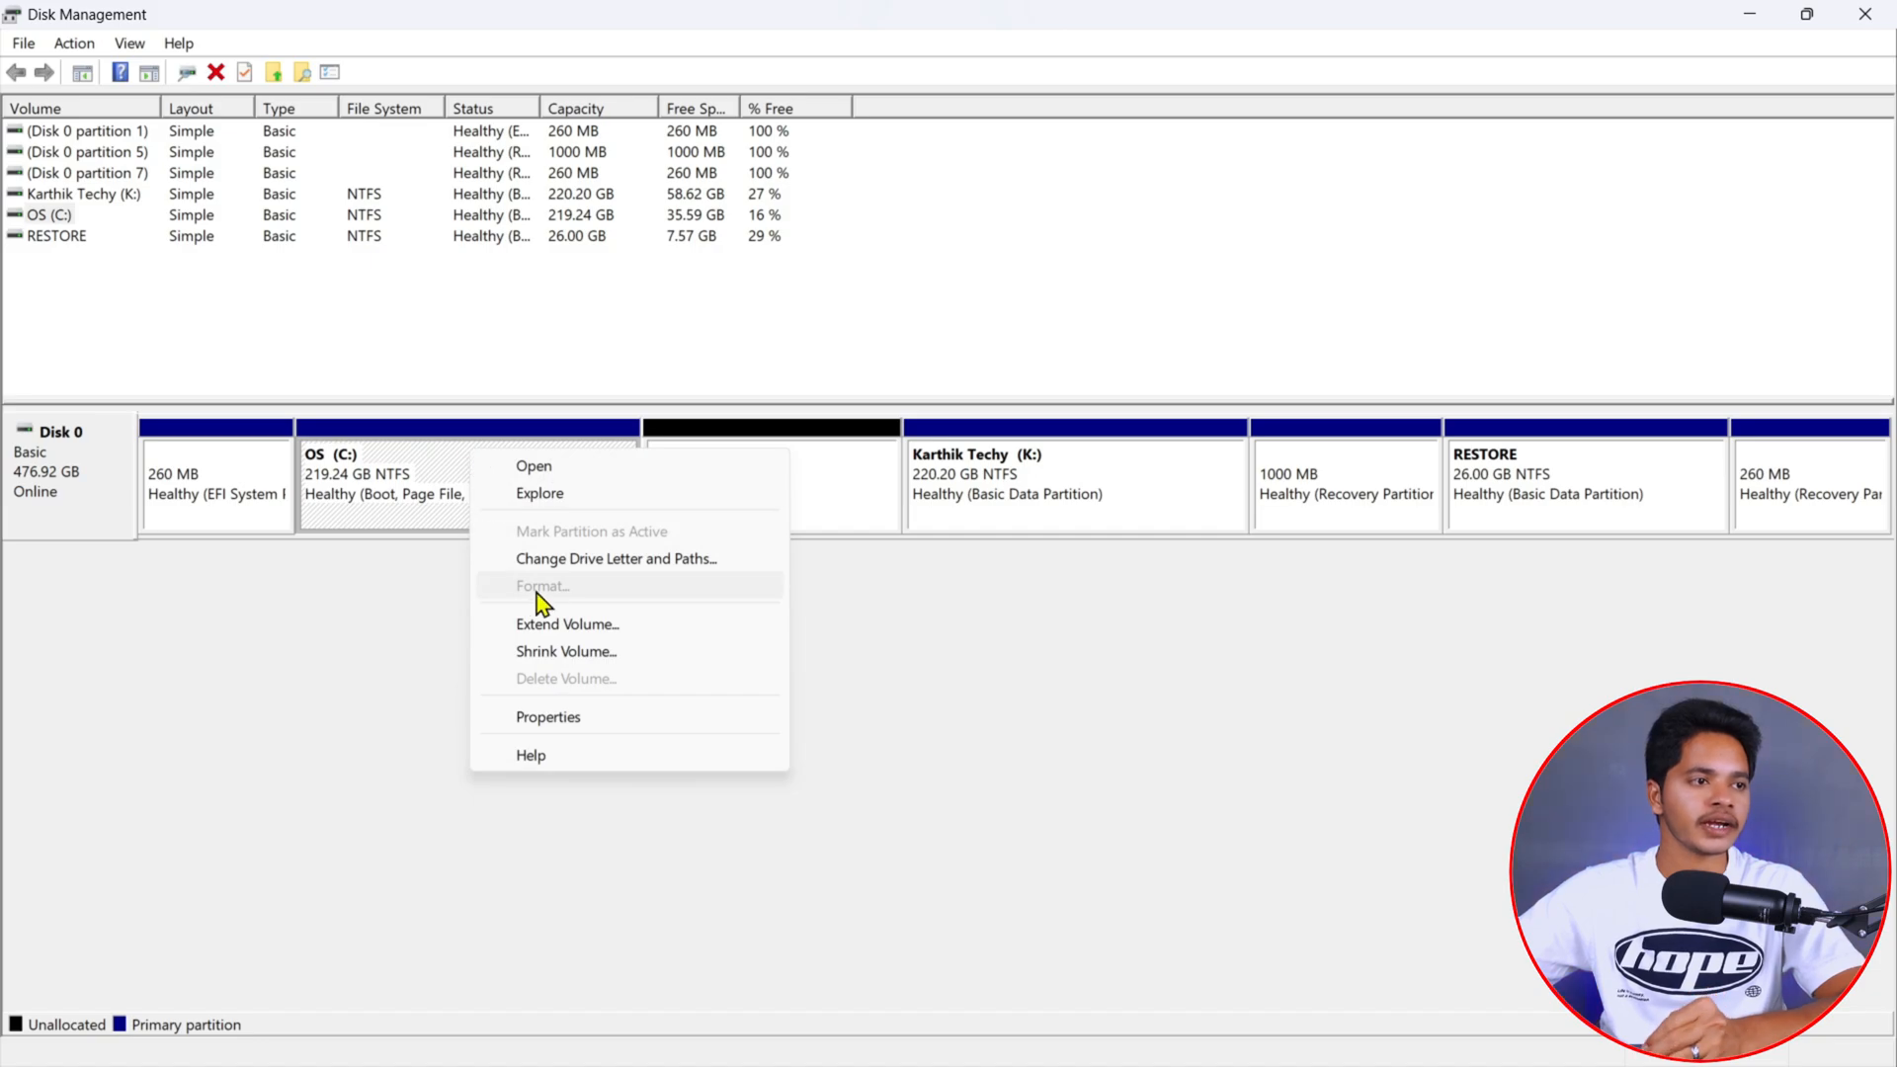
left_click(645, 629)
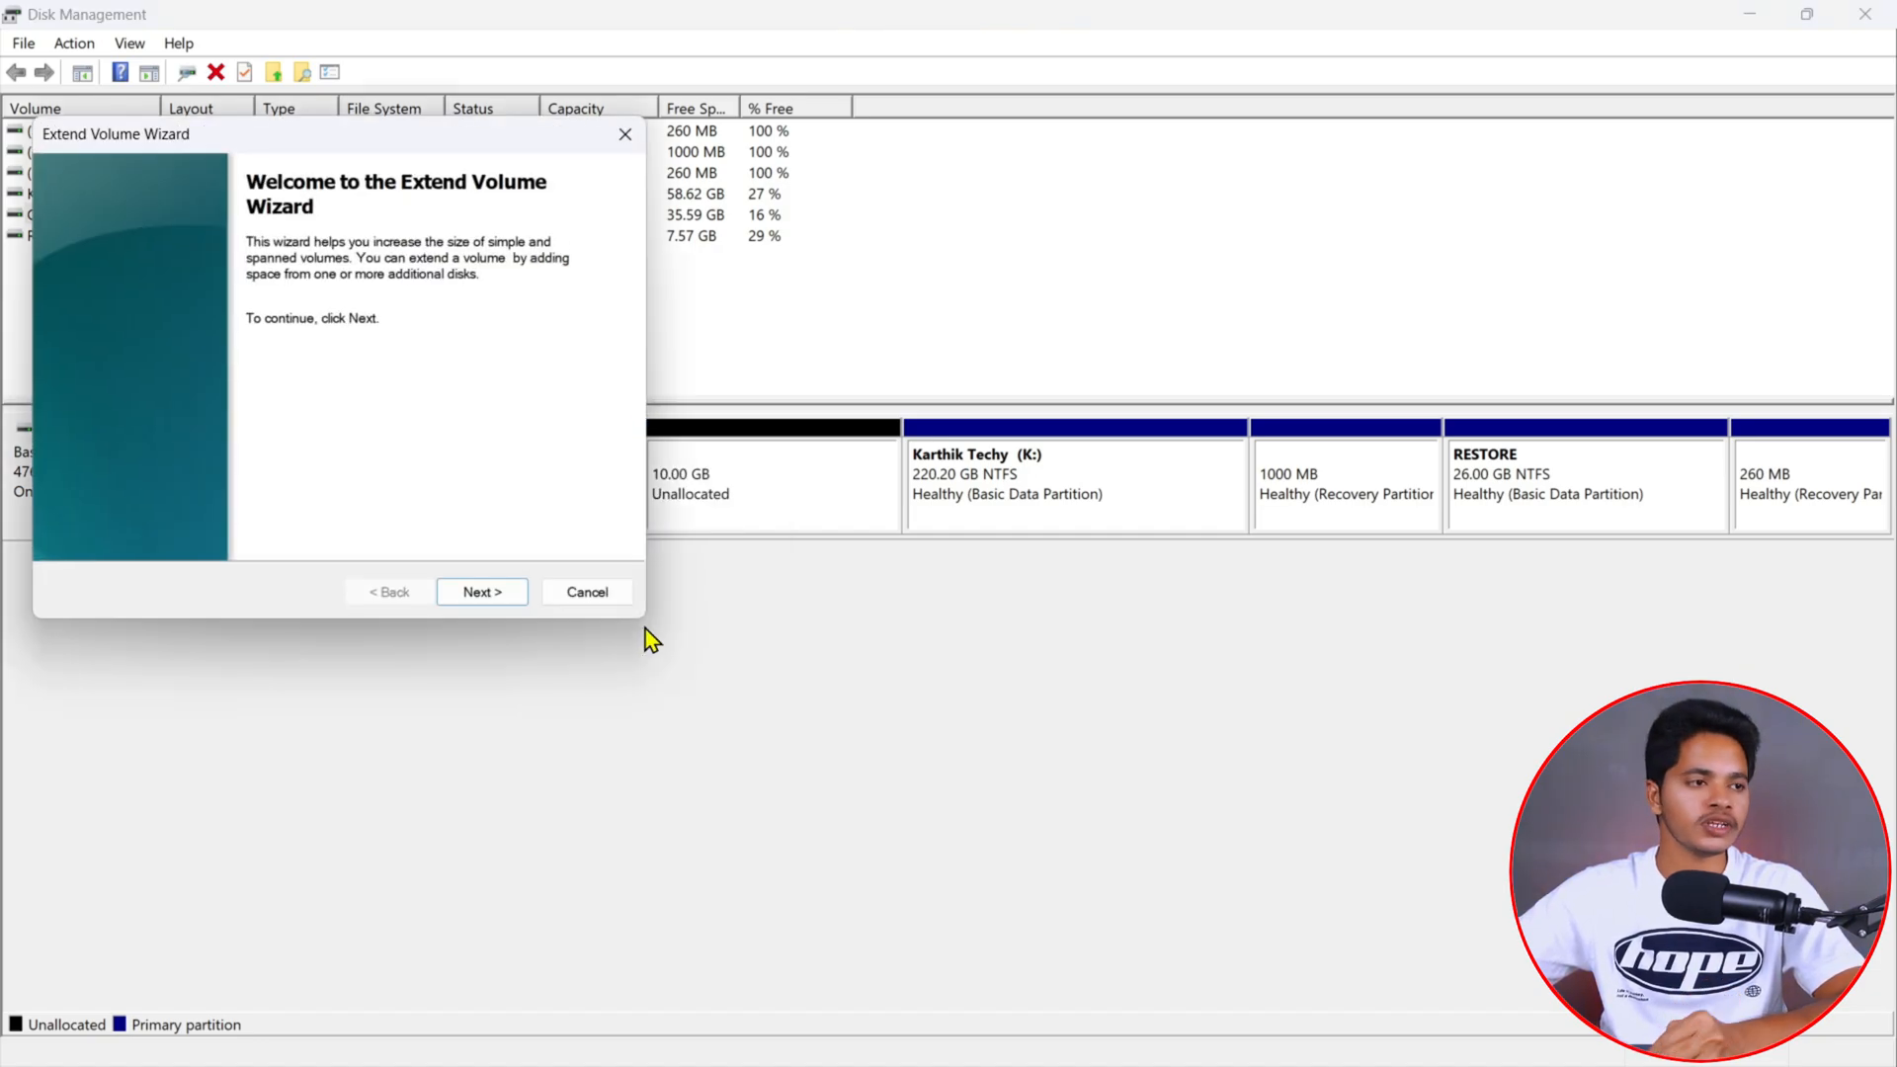
left_click(496, 595)
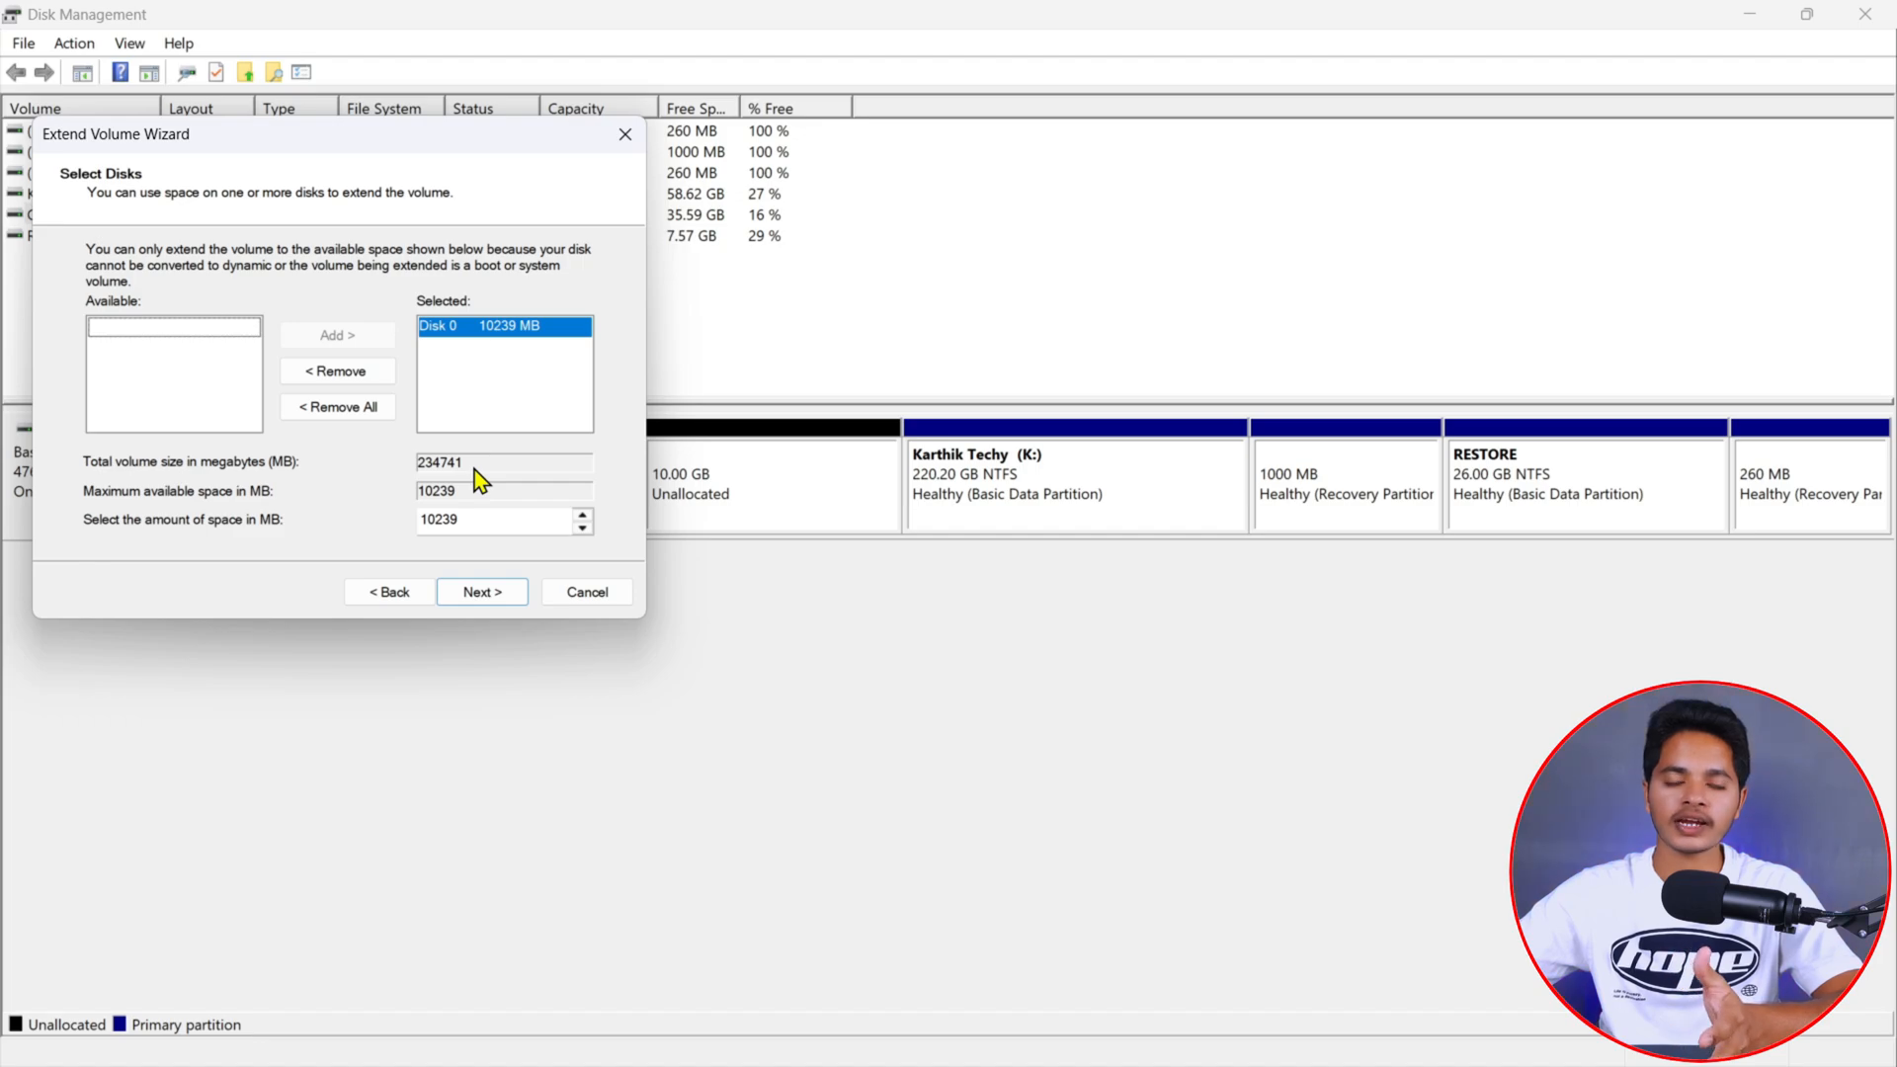
left_click(482, 519)
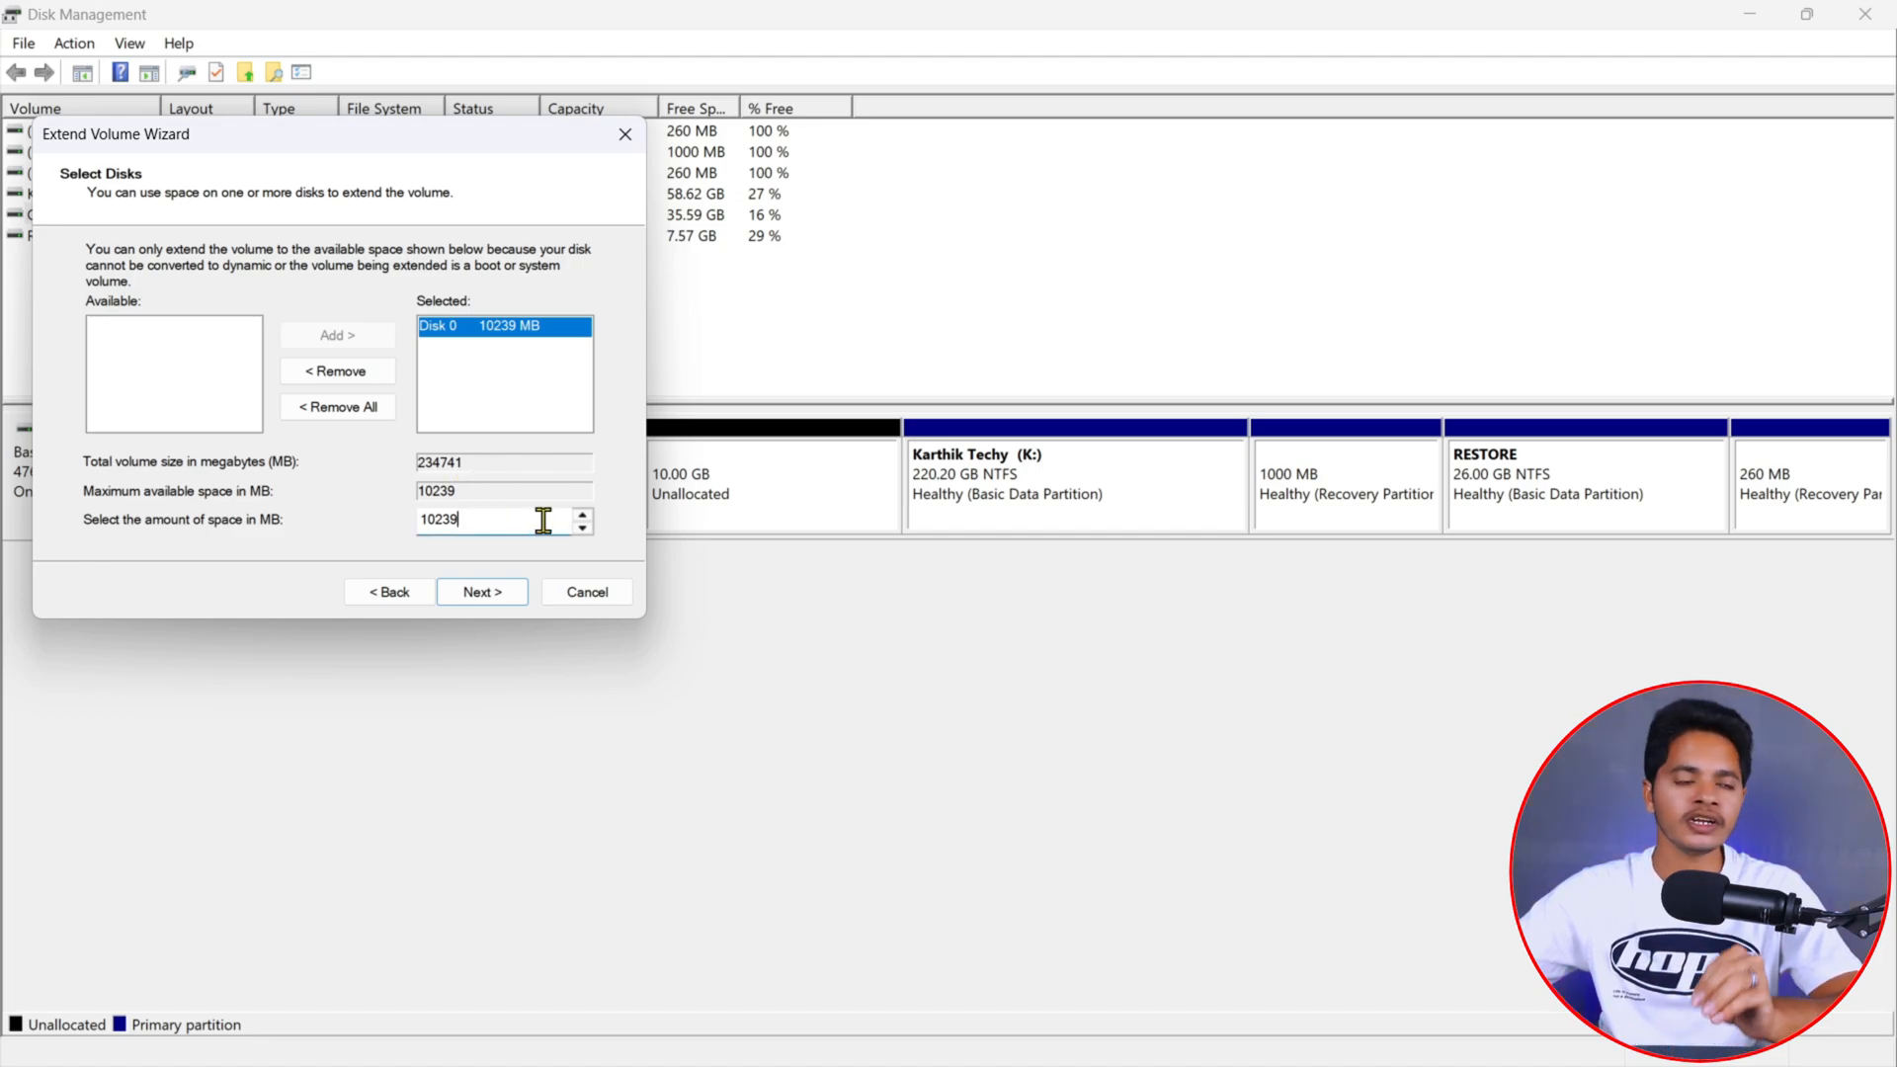
left_click(481, 594)
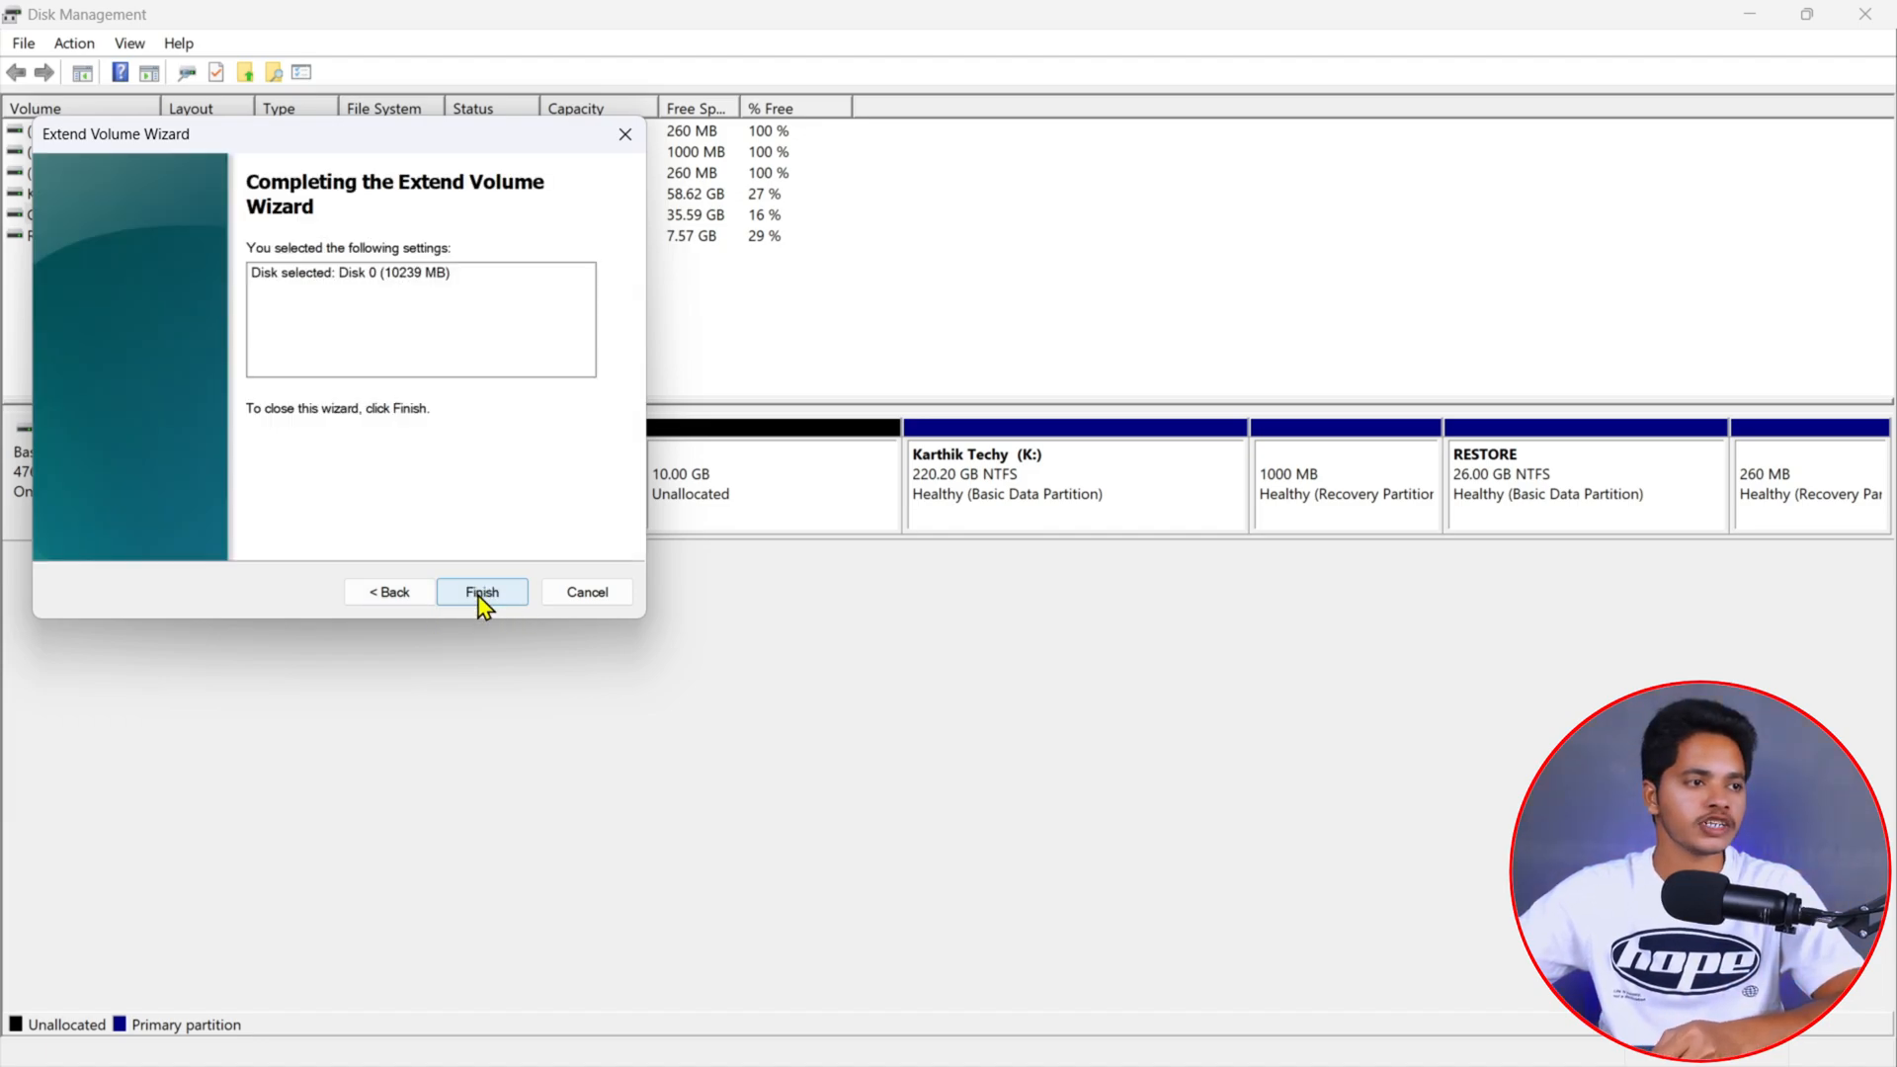
left_click(479, 596)
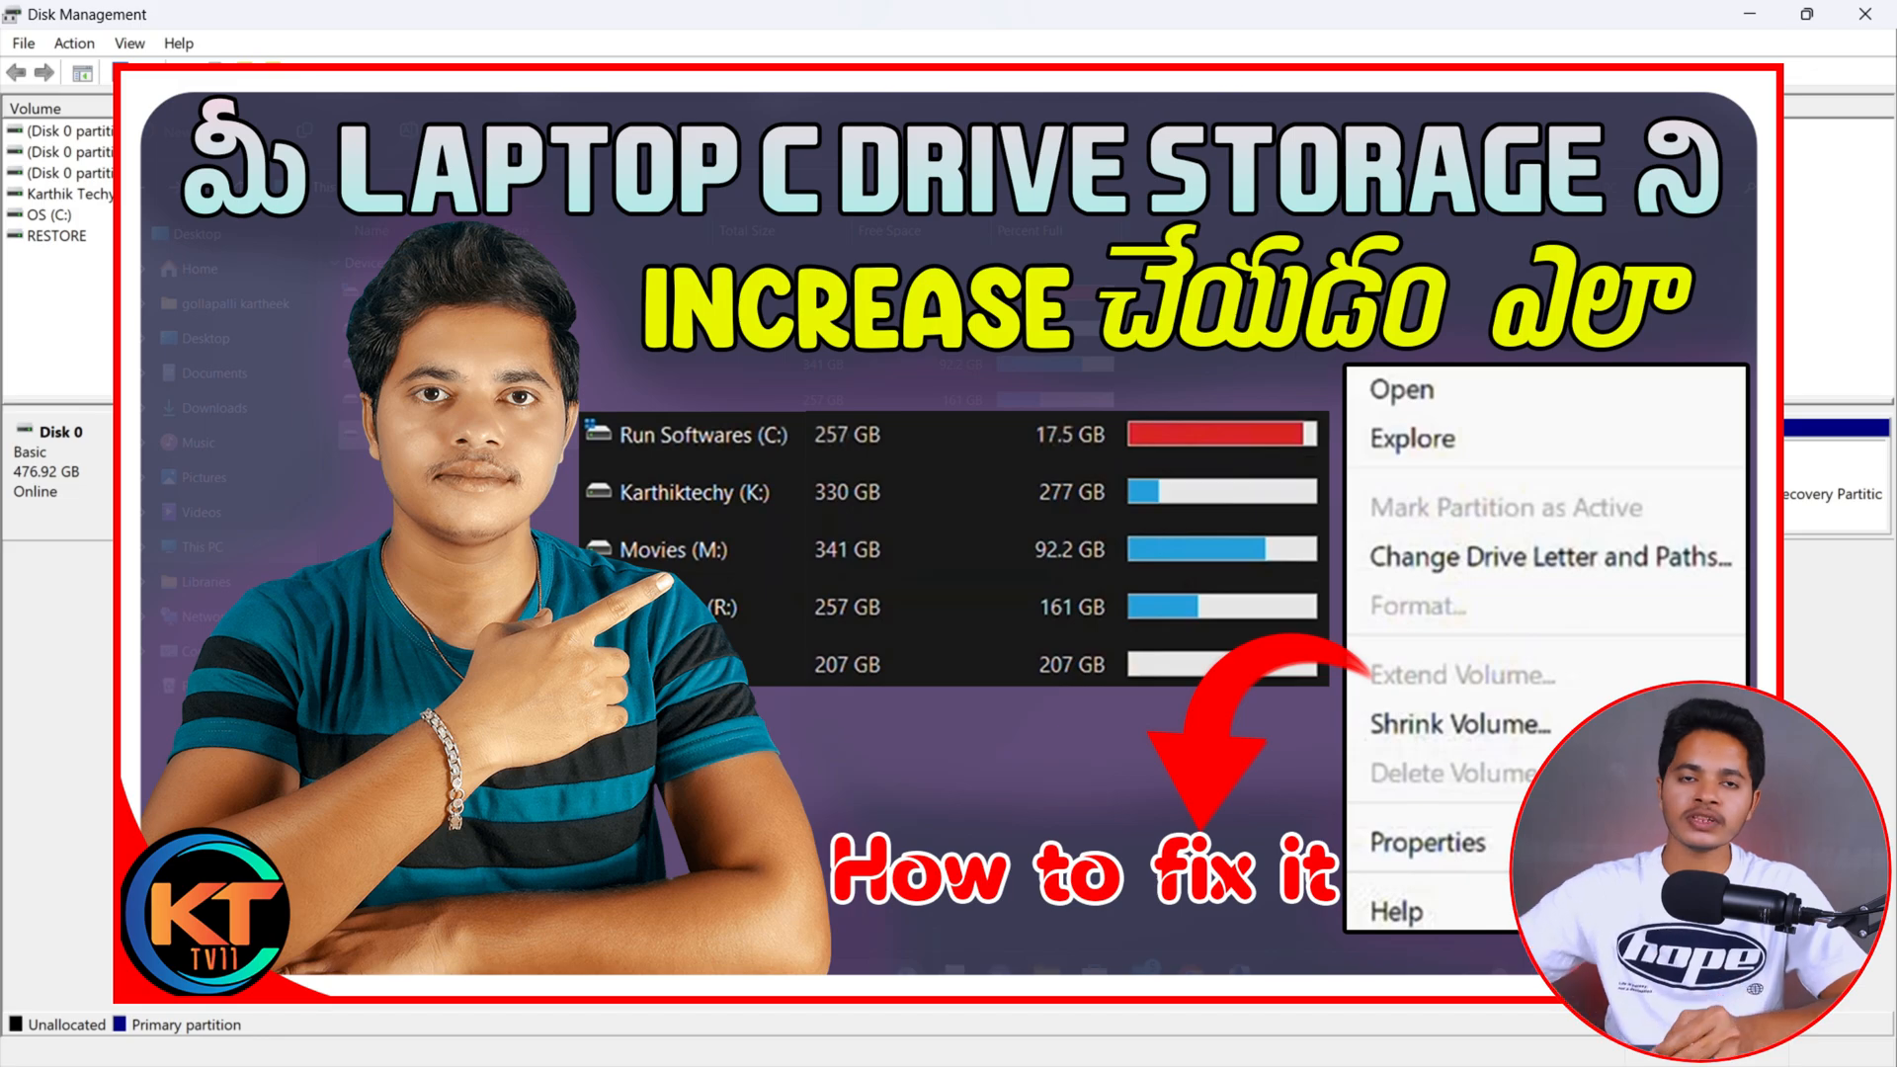
left_click(1864, 14)
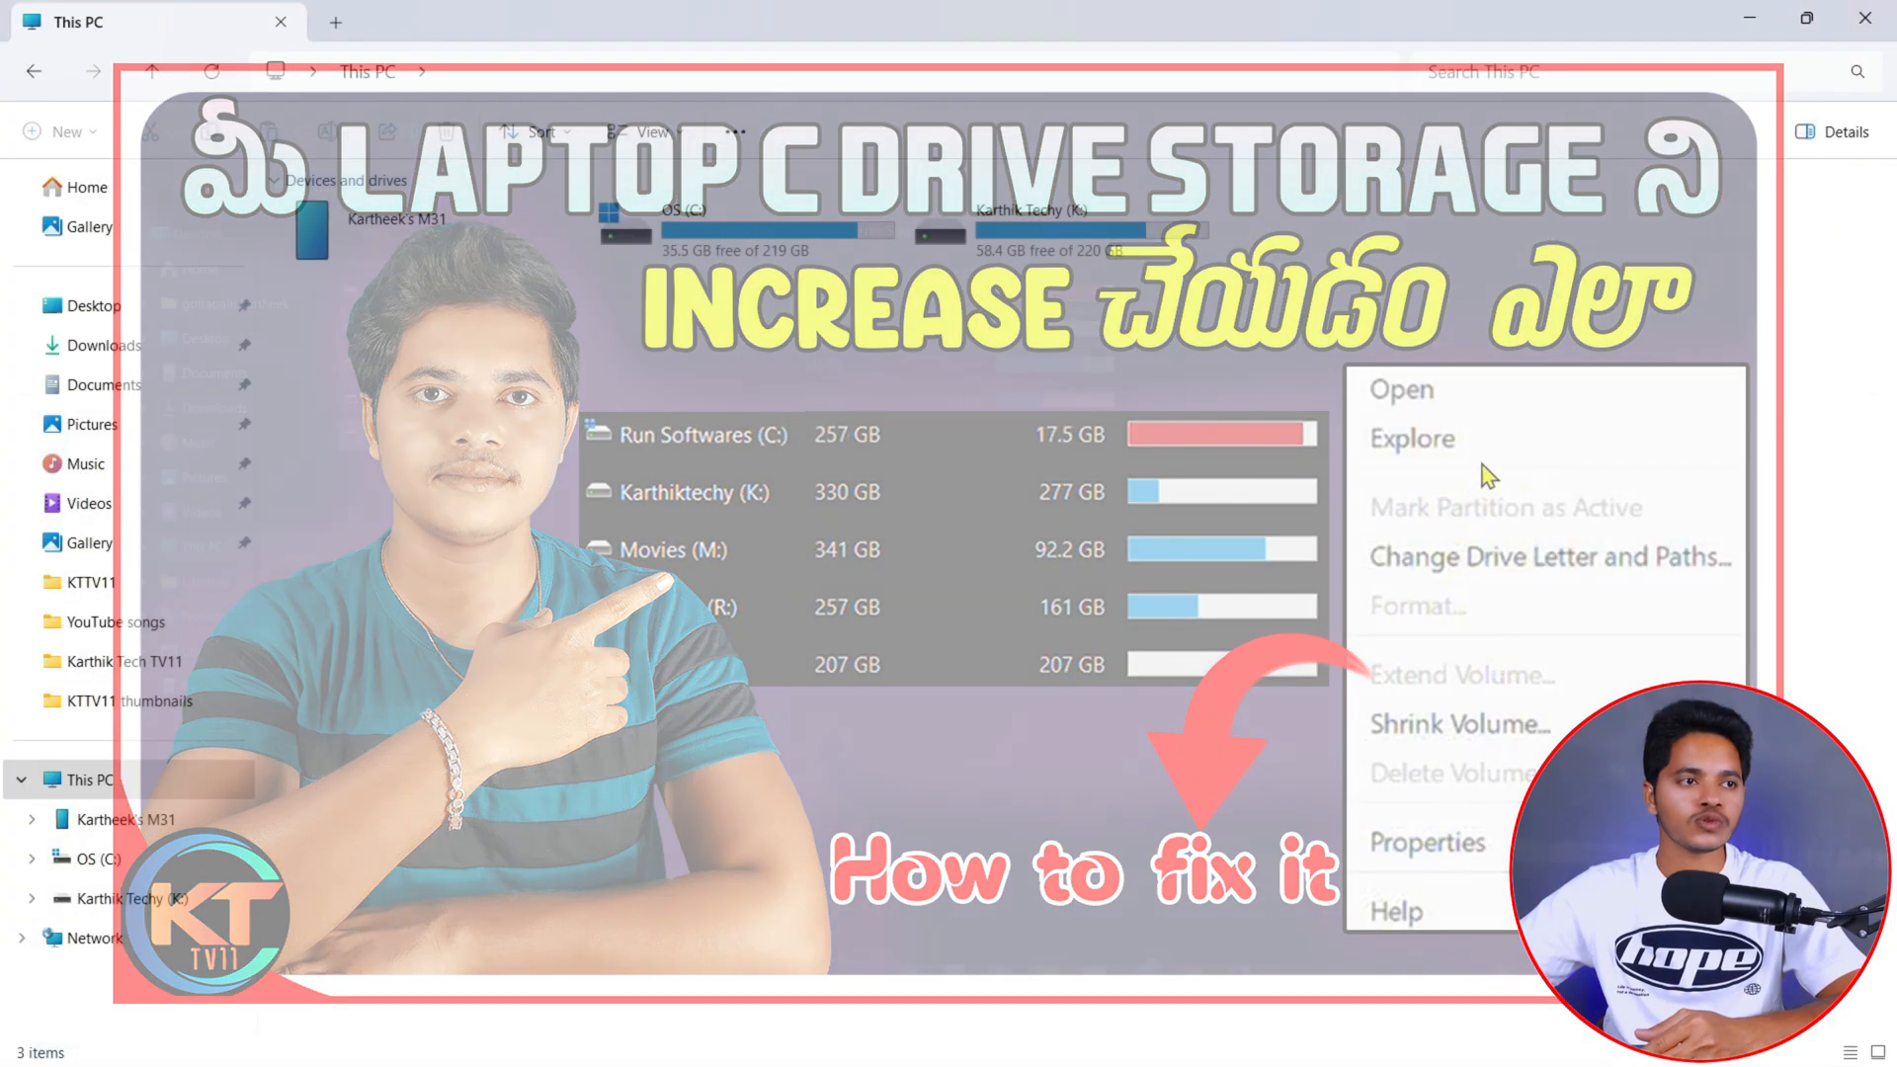